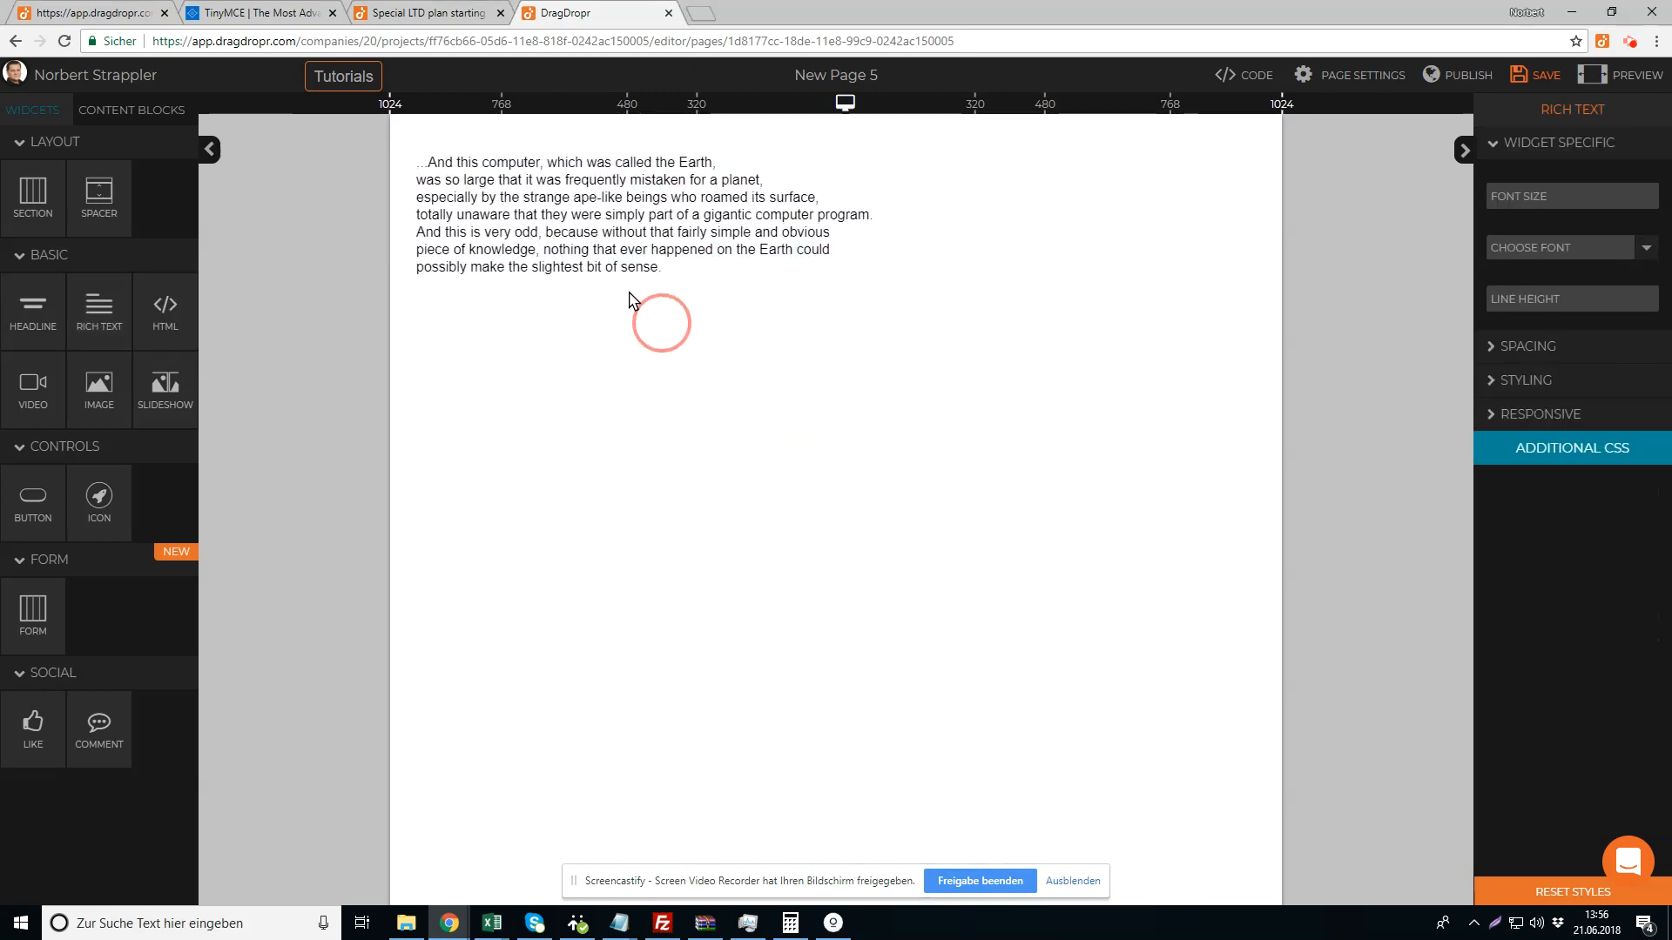
Replace all the sample text in the rich text block with five lines: one, two, three, four, five
left_click(588, 212)
key("ctrl+a")
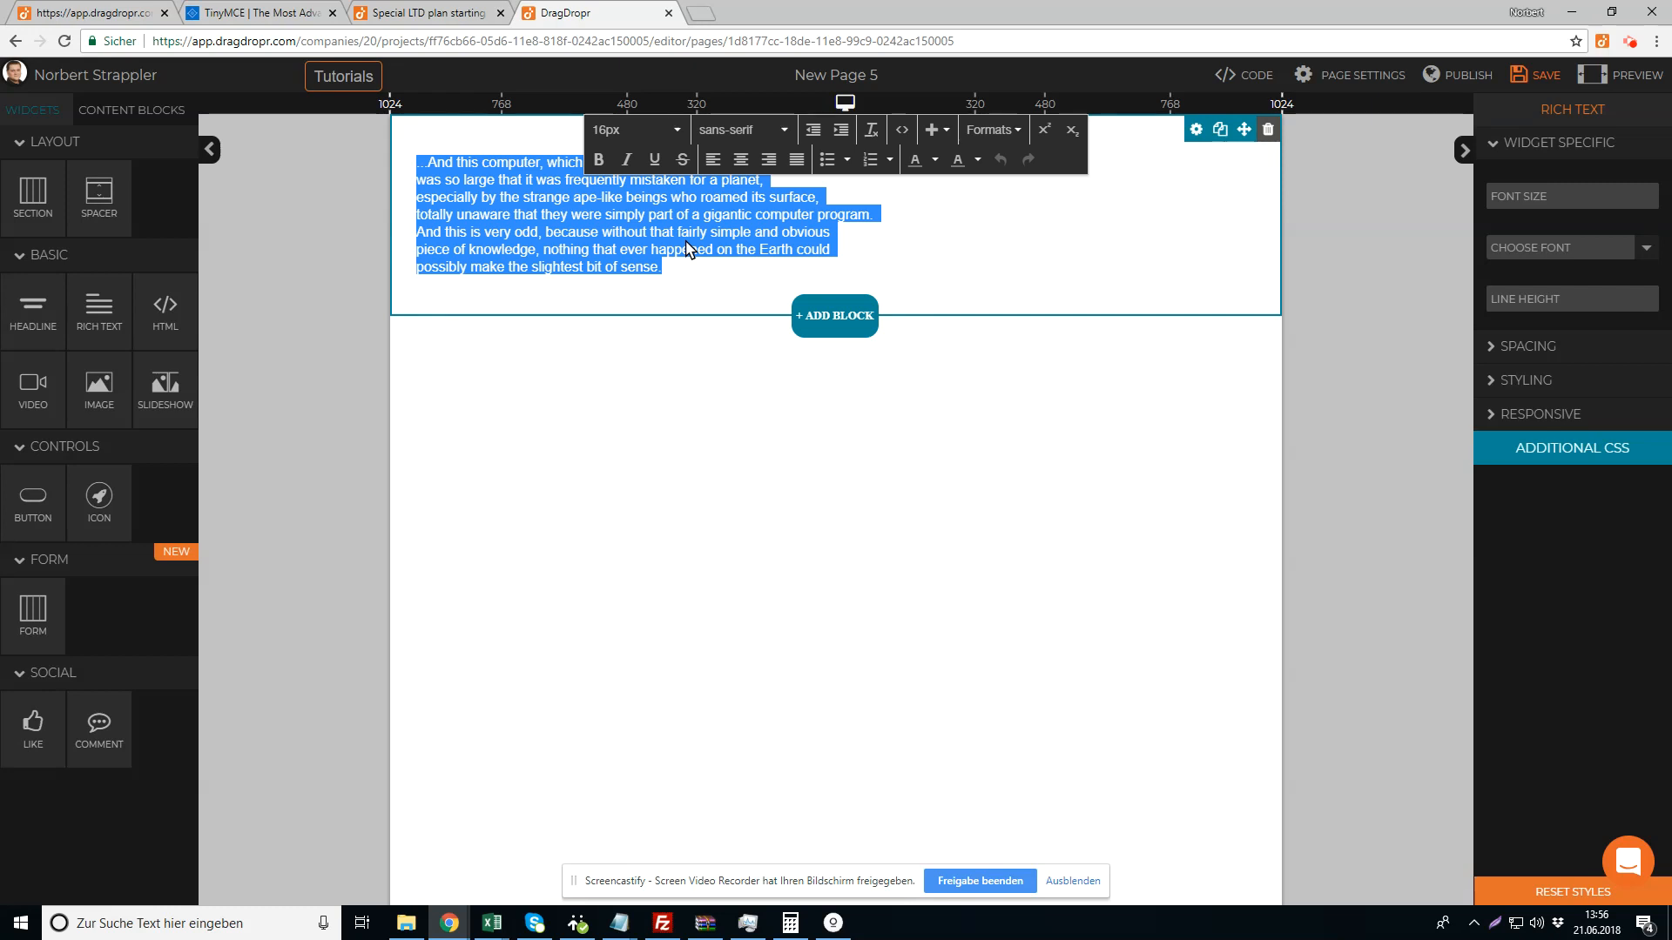
type("one")
key("Return")
type("two")
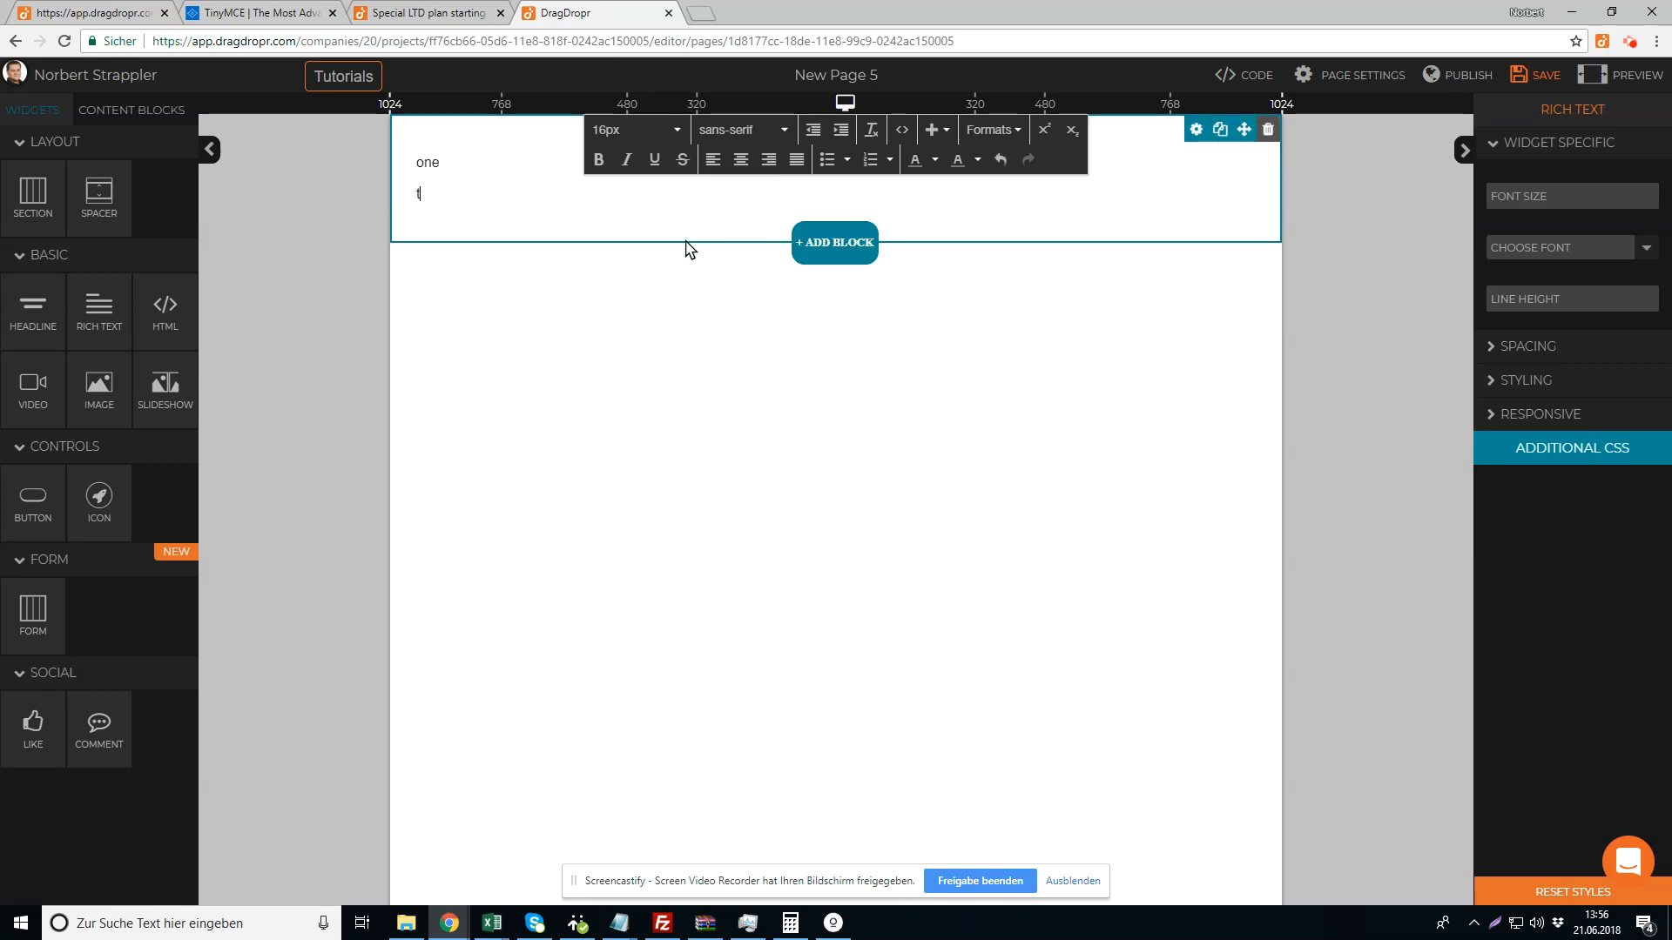
key("Return")
type("three")
key("Return")
type("four")
key("Return")
type("five")
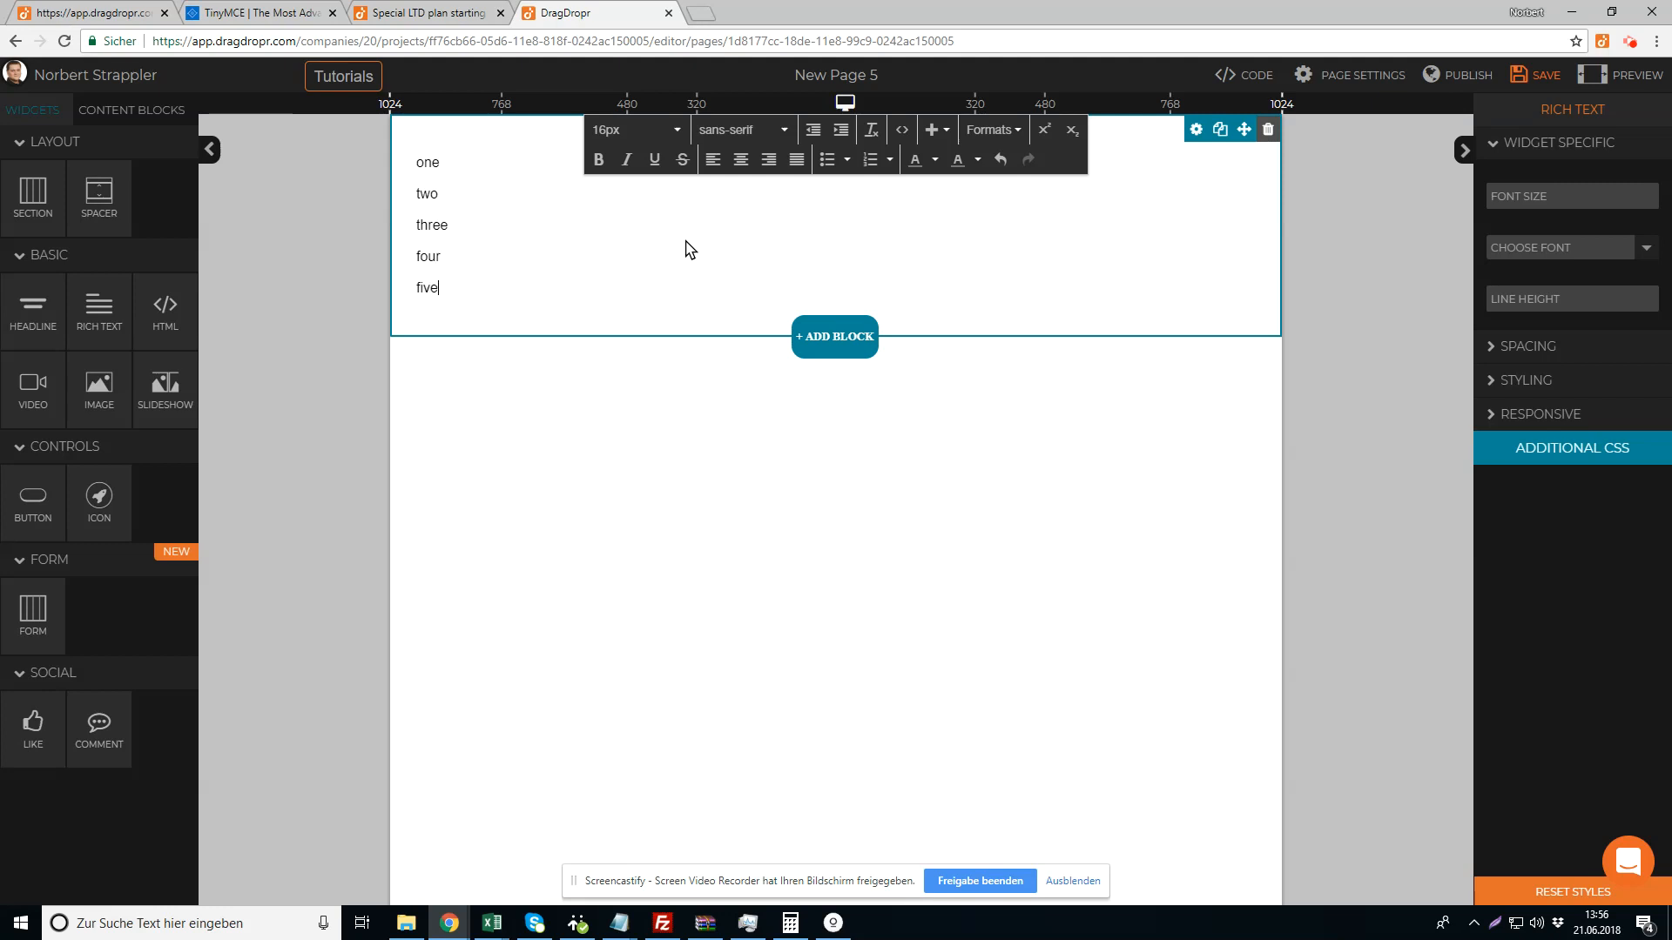
Format the five lines in the rich text block as a bulleted list
left_click_drag(421, 162, 459, 298)
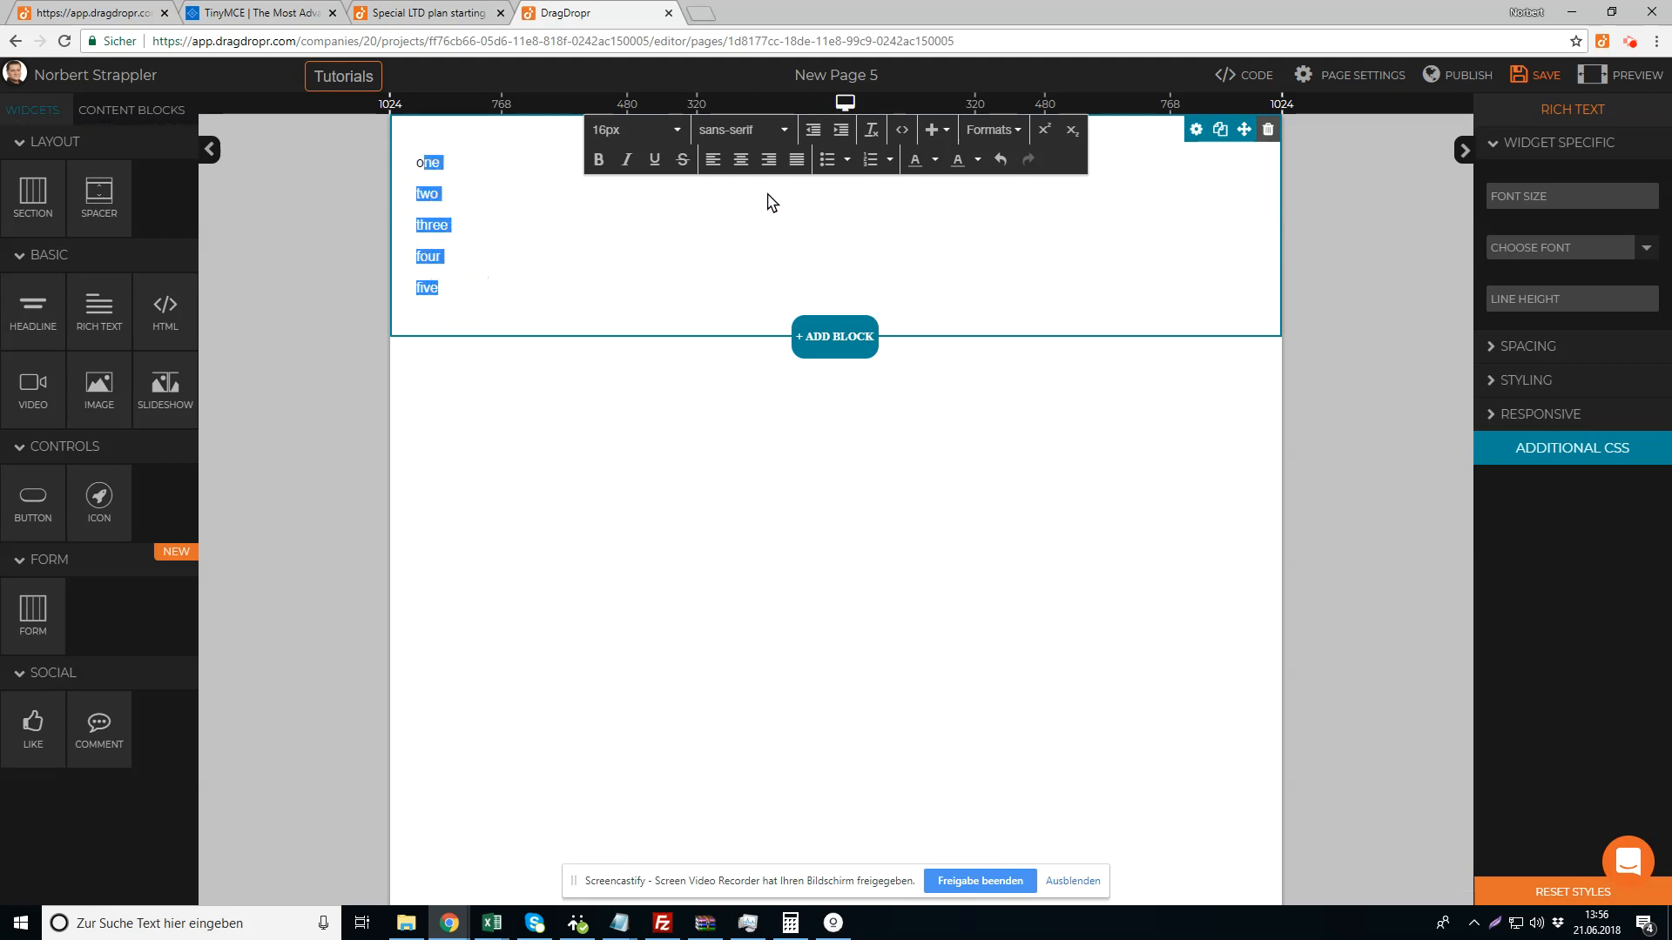
left_click(827, 159)
left_click(795, 355)
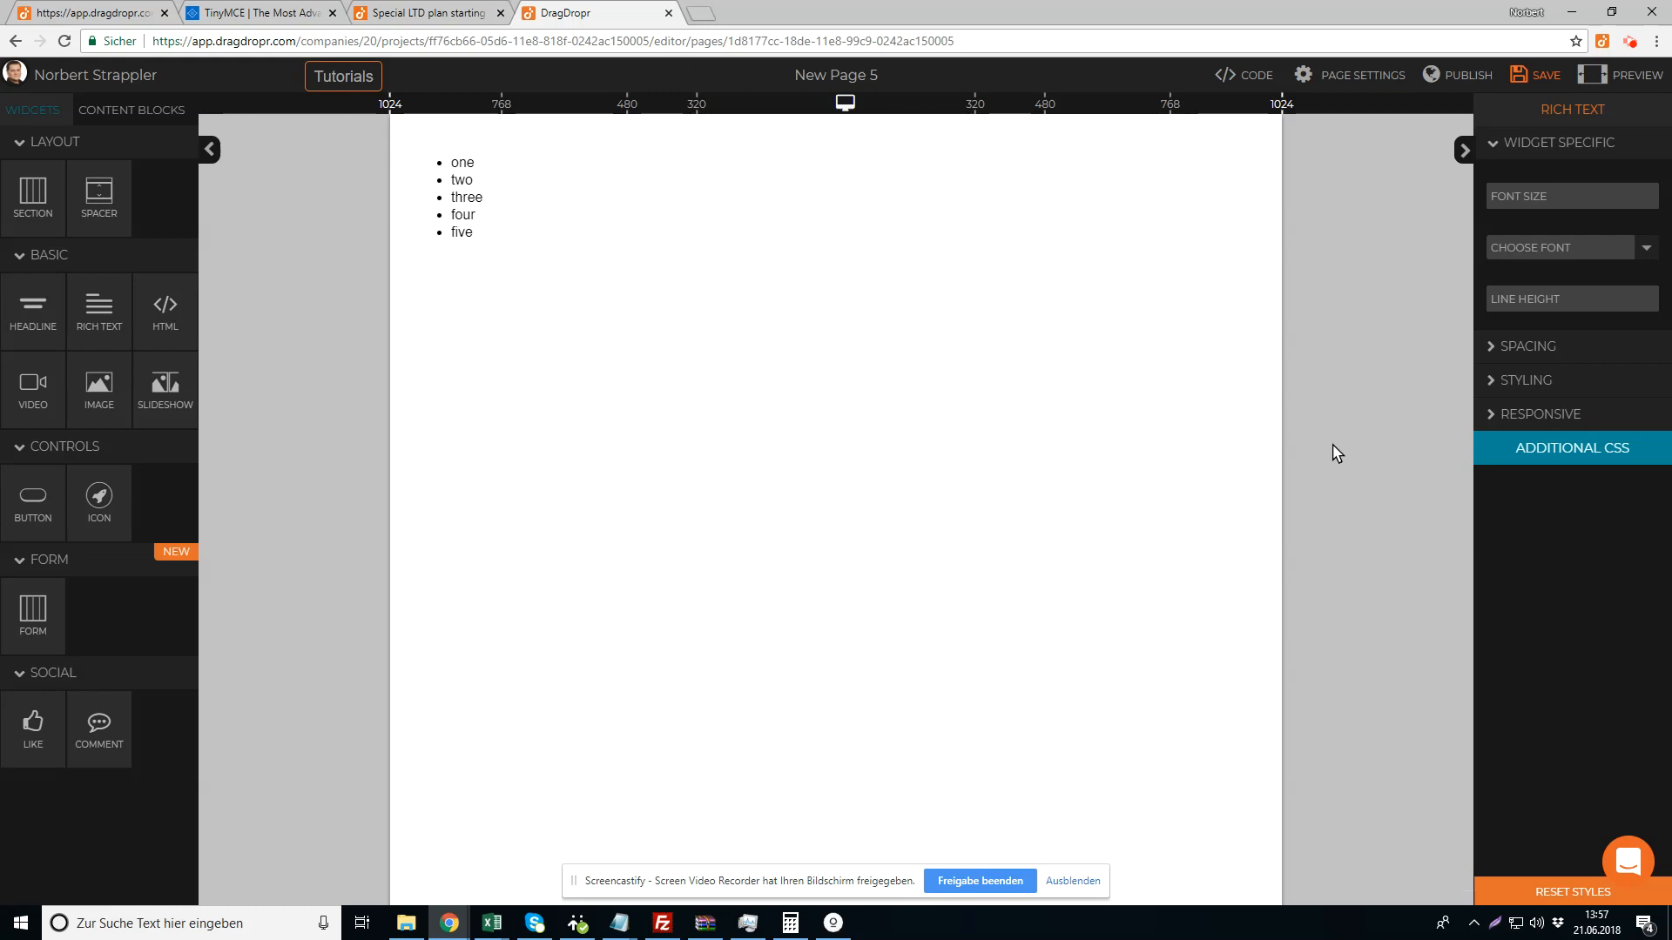
left_click(810, 209)
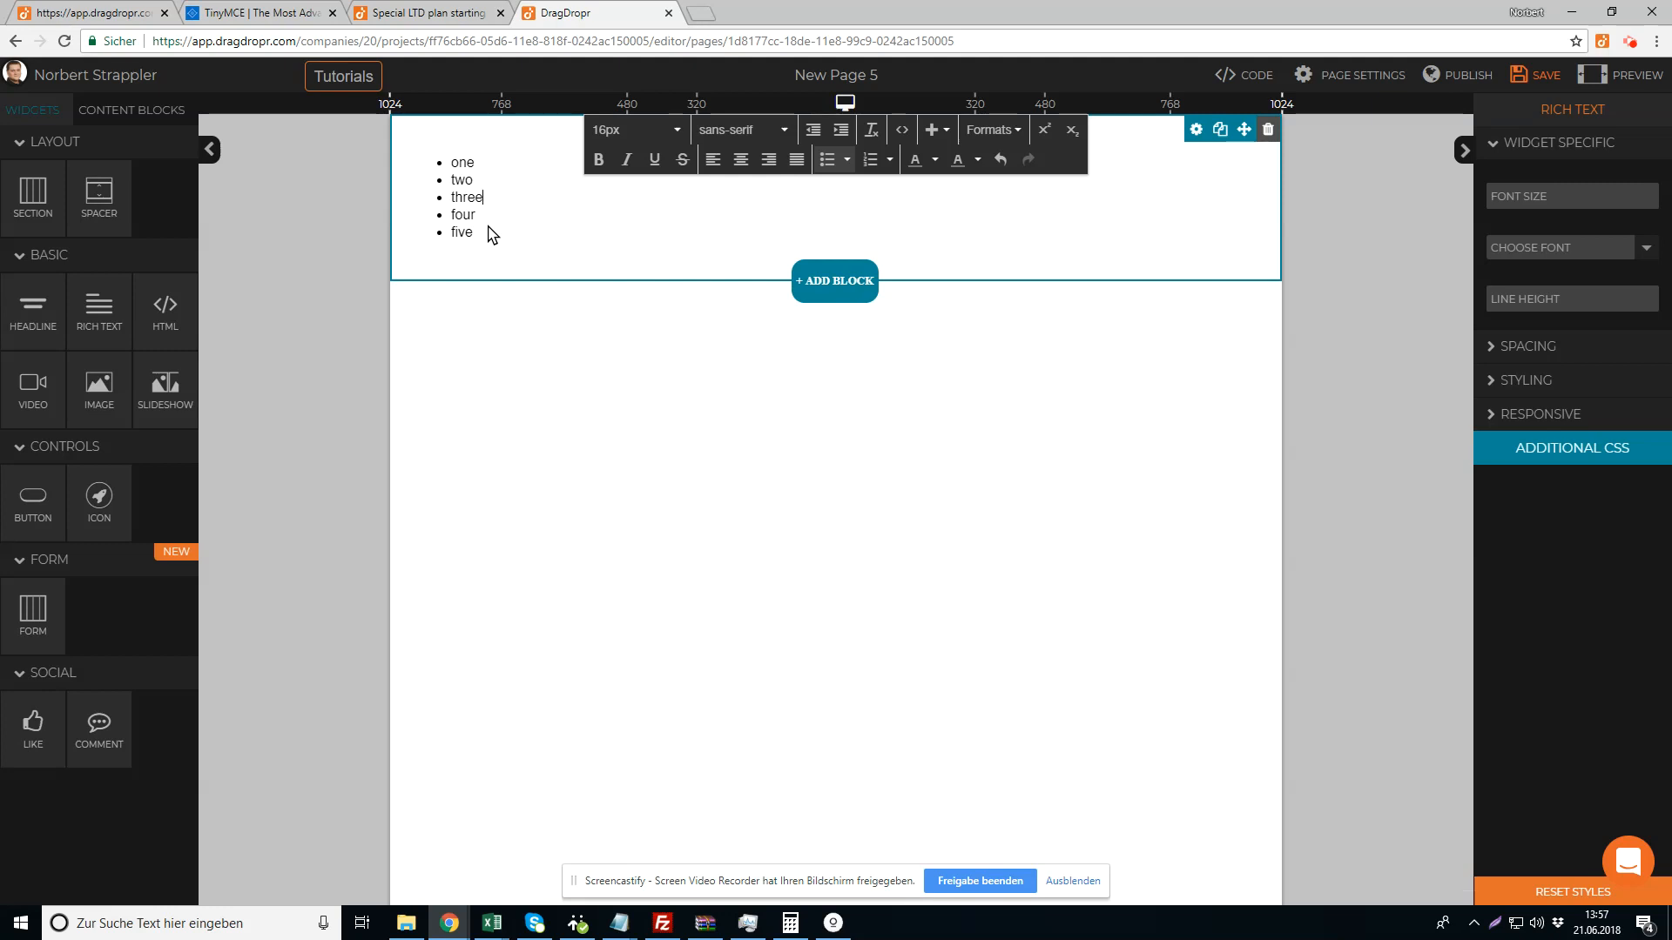
Add and save page-level CSS that imports Font Awesome 4.7.0 and replaces the list bullets with icon "\f14a", using 1.3em padding
left_click(1350, 76)
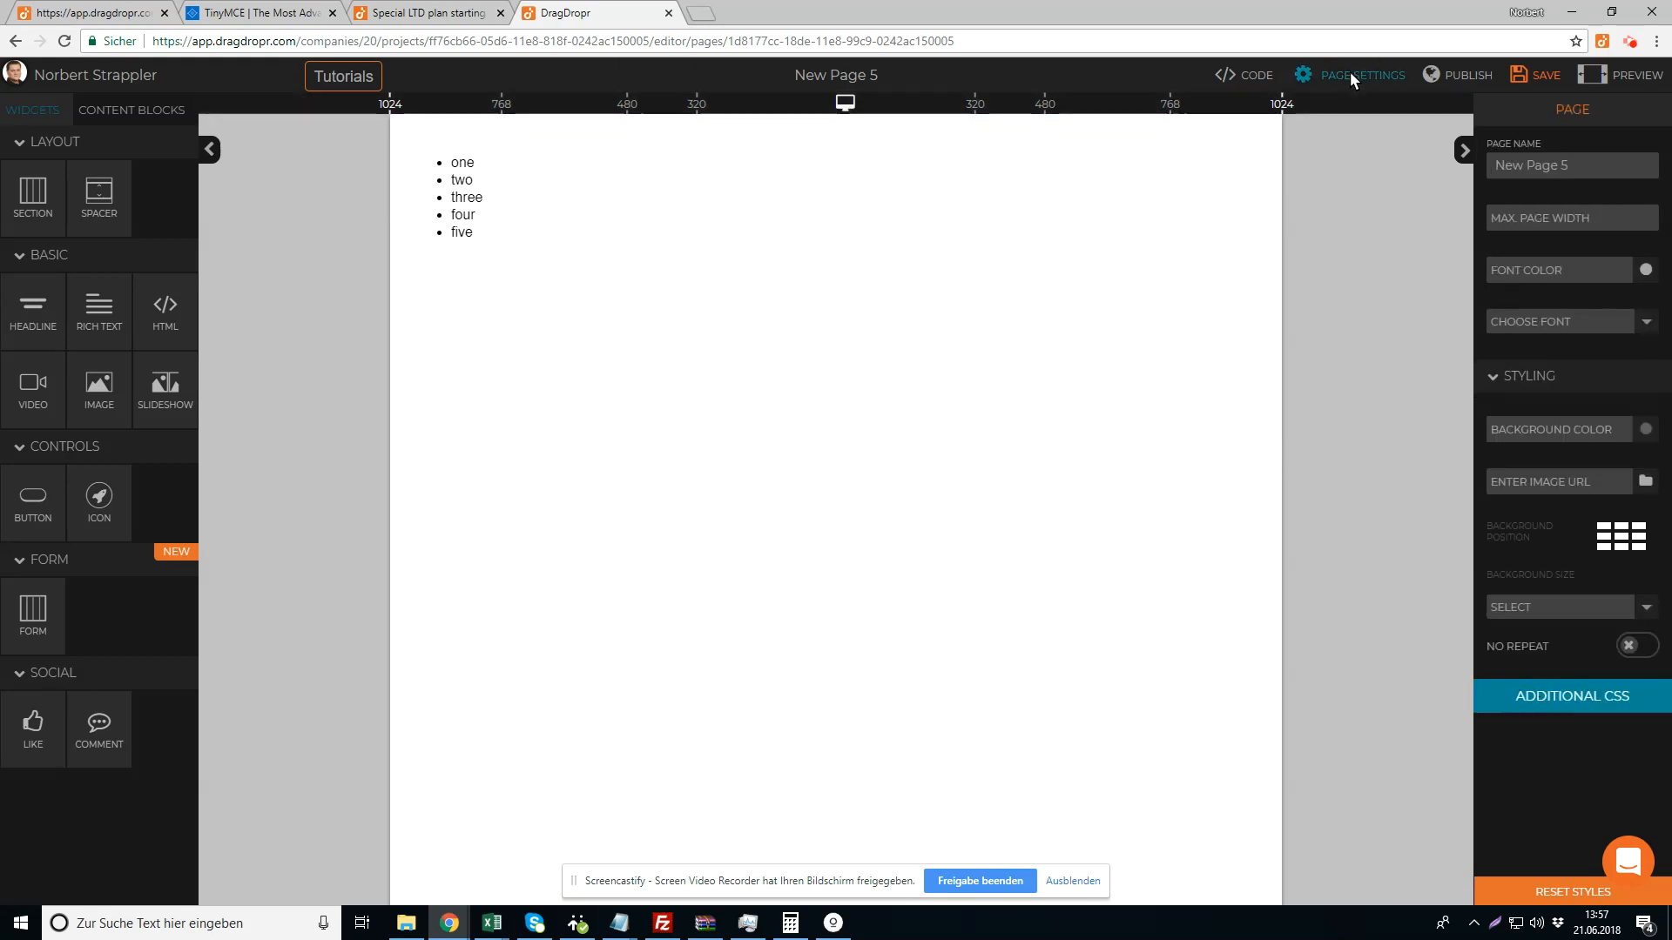
left_click(1563, 696)
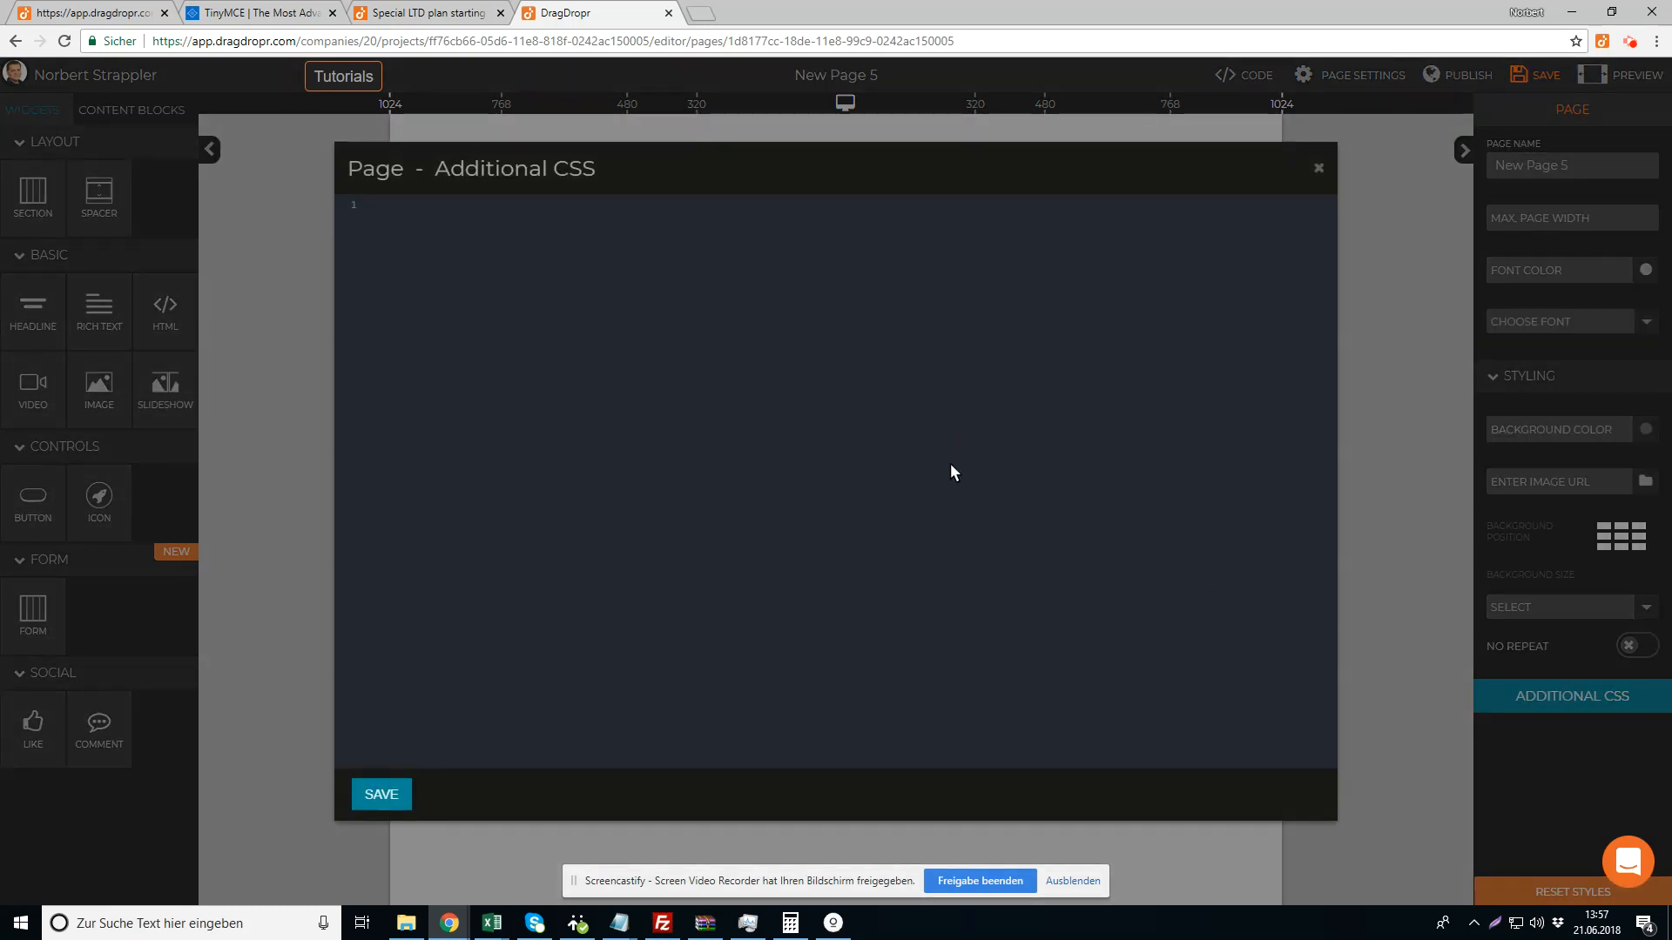
type("@import url(\"https://cdnjs.cloudflare.com/ajax/libs/font-awesome/4.7.0/css/font-awesome.min.css\"); font-family: 'FontAwesome';   ul {   list-style: none;   padding: 0; } li {   padding-left: 1.3em; } li:before {   content: \"\\f14a\"; /* FontAwesome Unicode */   font-family: FontAwesome;   display: inline-block;   margin-left: -1.3em; /* same as padding-left set on li */   width: 1.3em; /* same as padding-left set on li */ }")
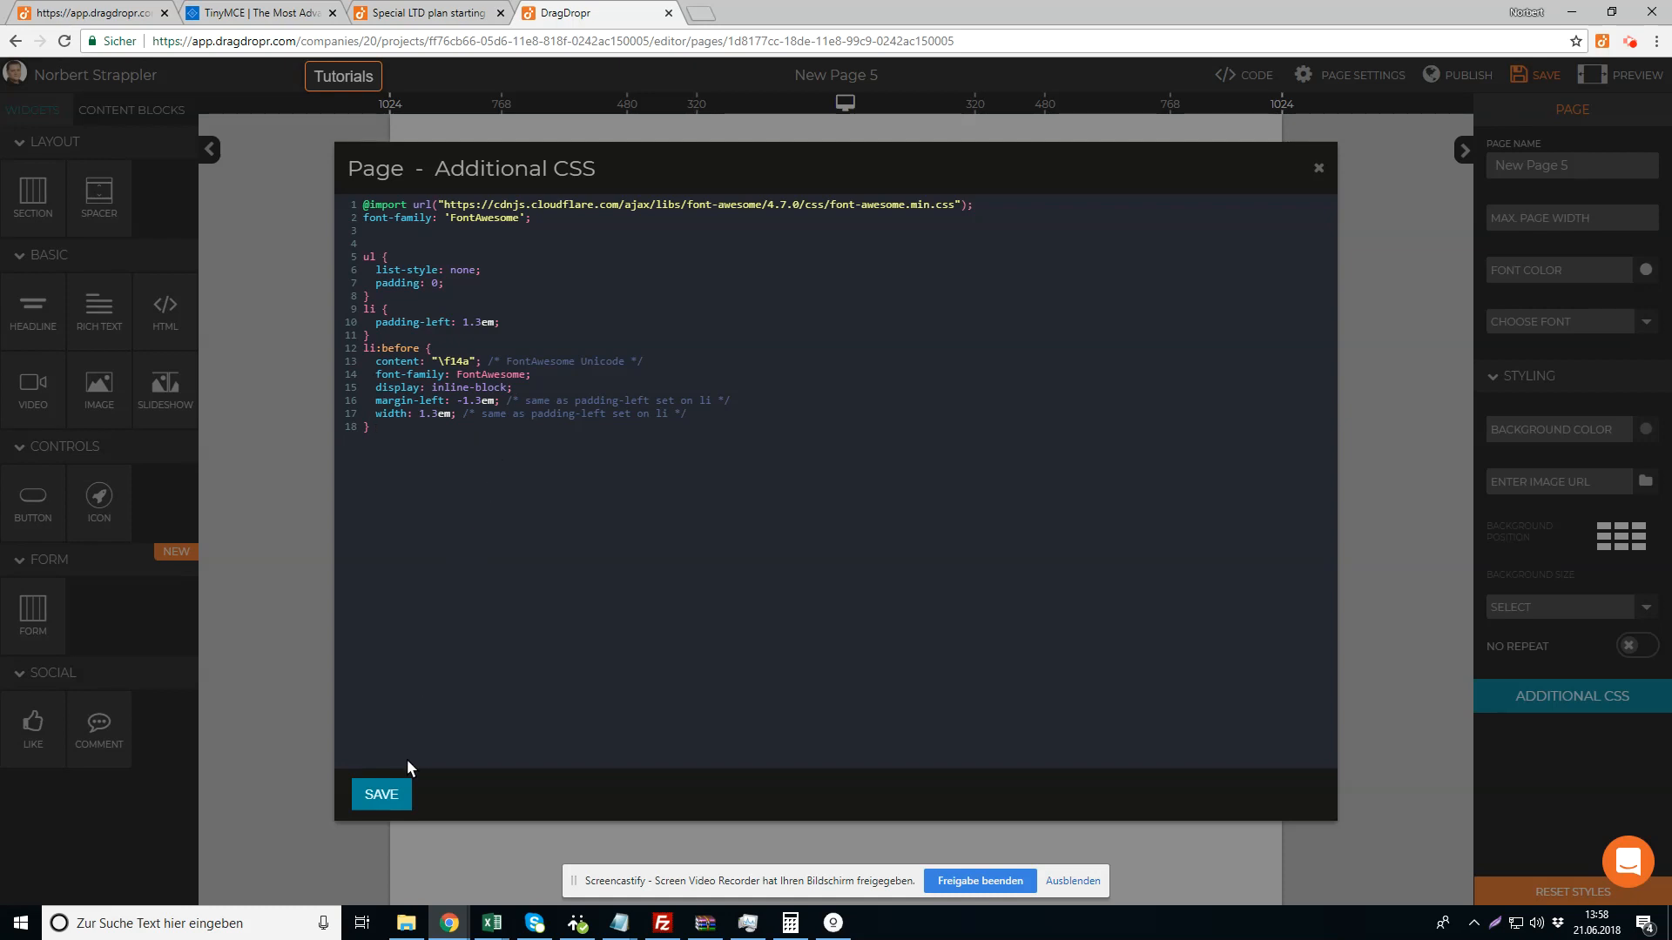
left_click(374, 792)
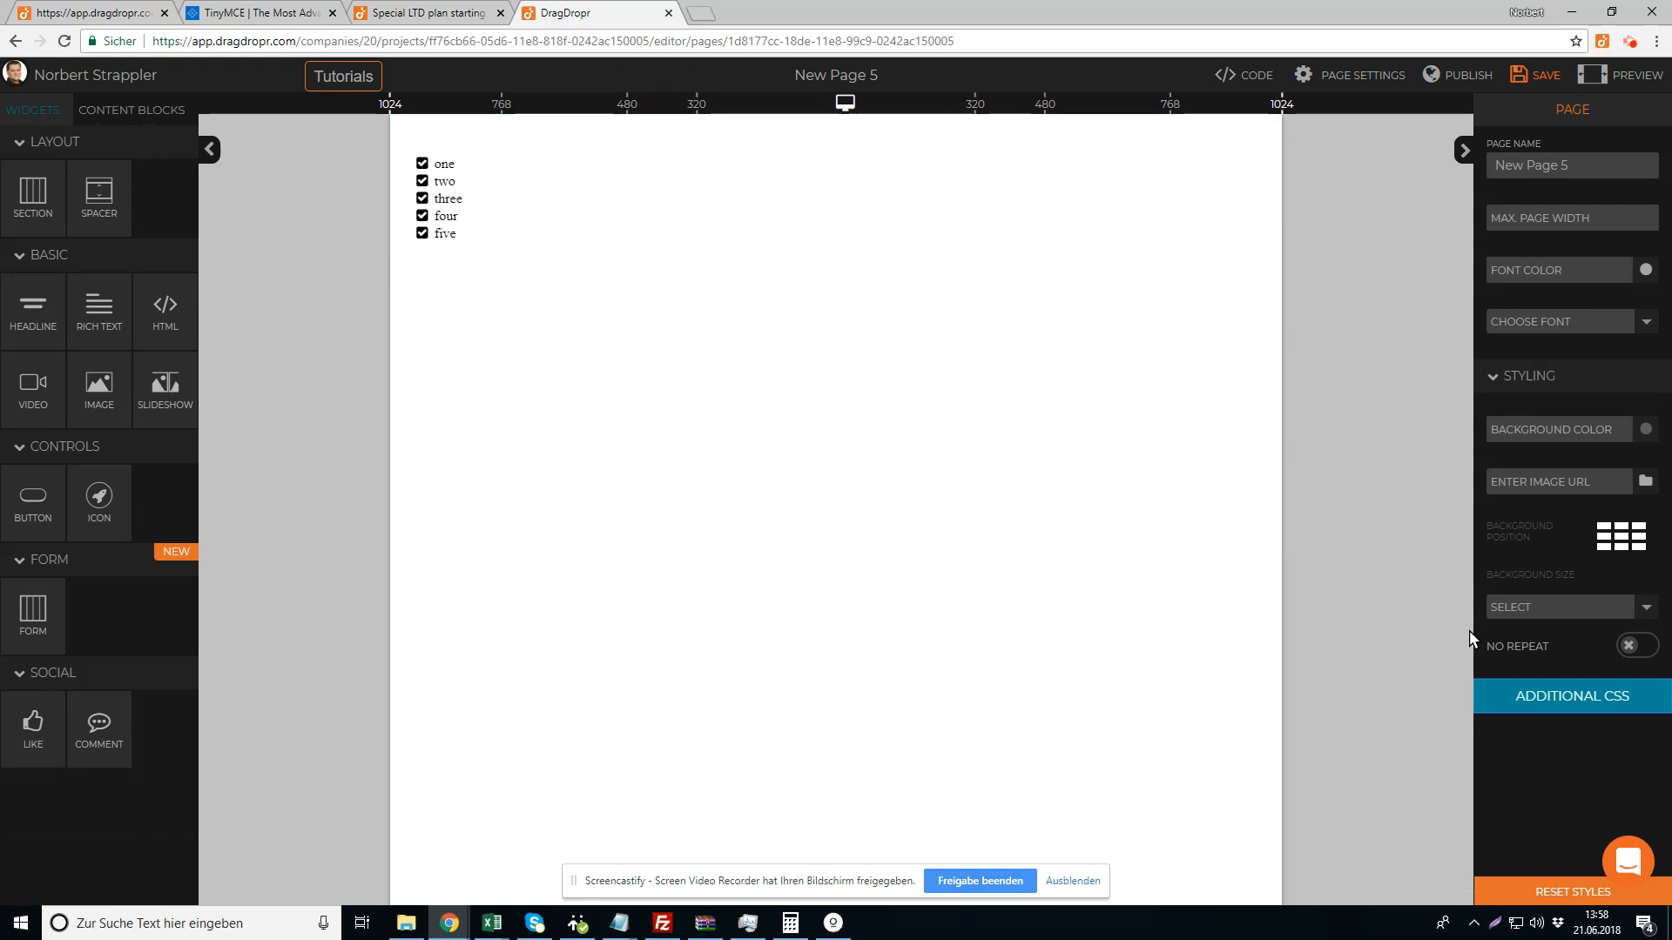
Reopen the page's additional CSS, and load the fontawesome.com home page in a new browser tab
left_click(1585, 698)
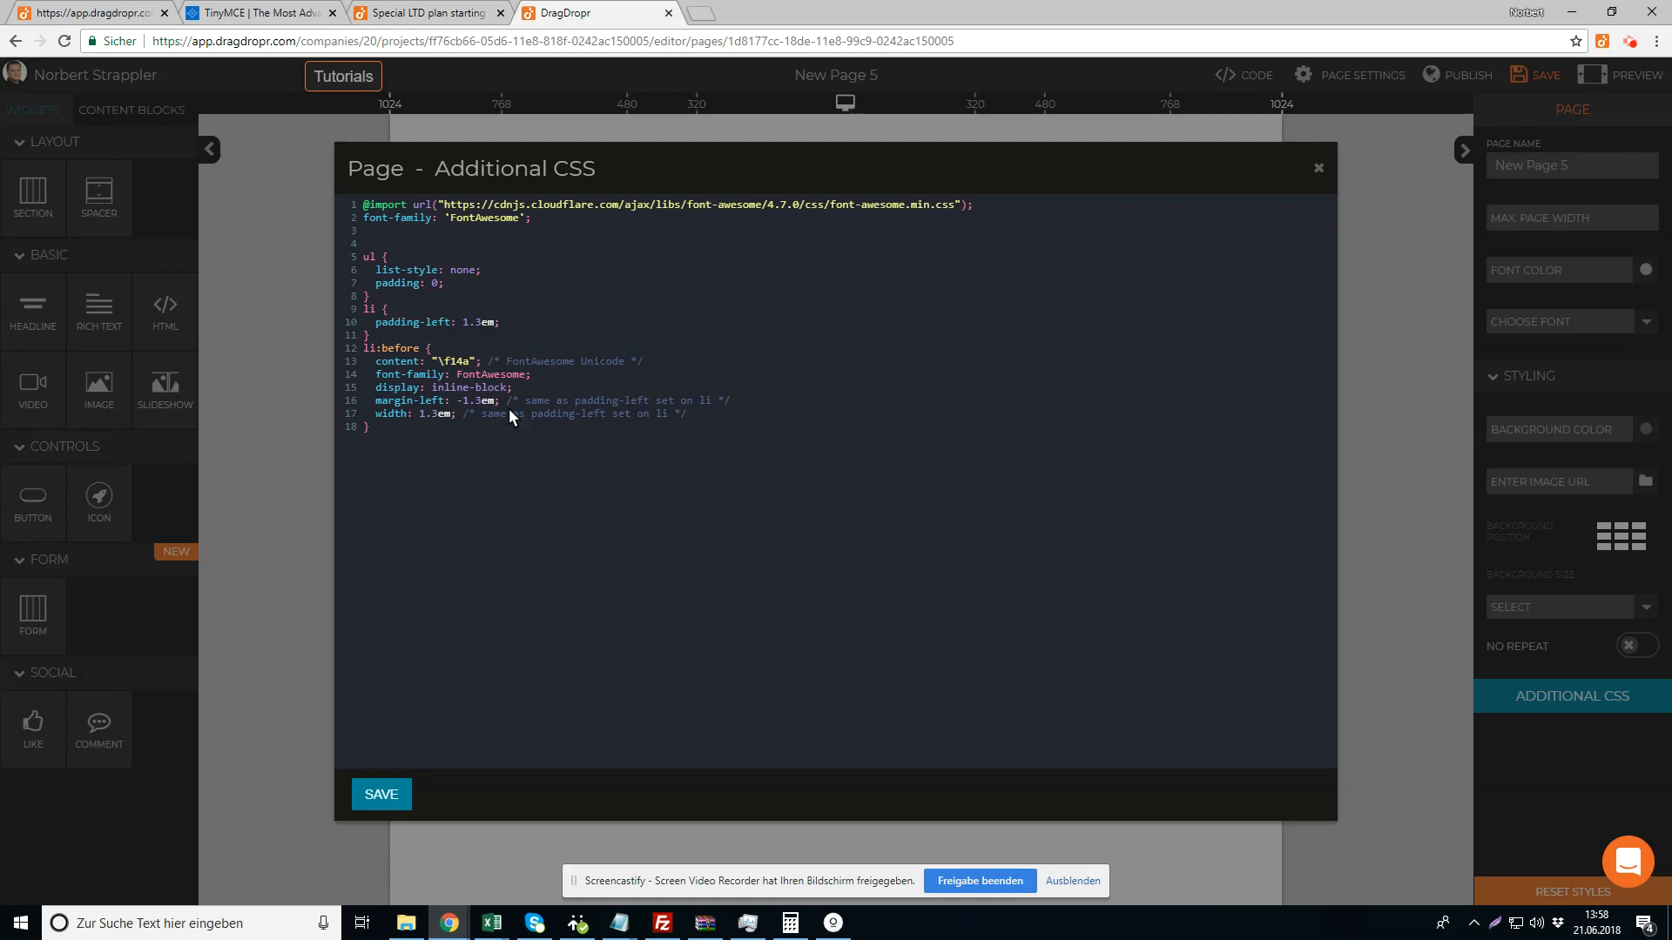
left_click(701, 13)
type("font")
key("BackSpace")
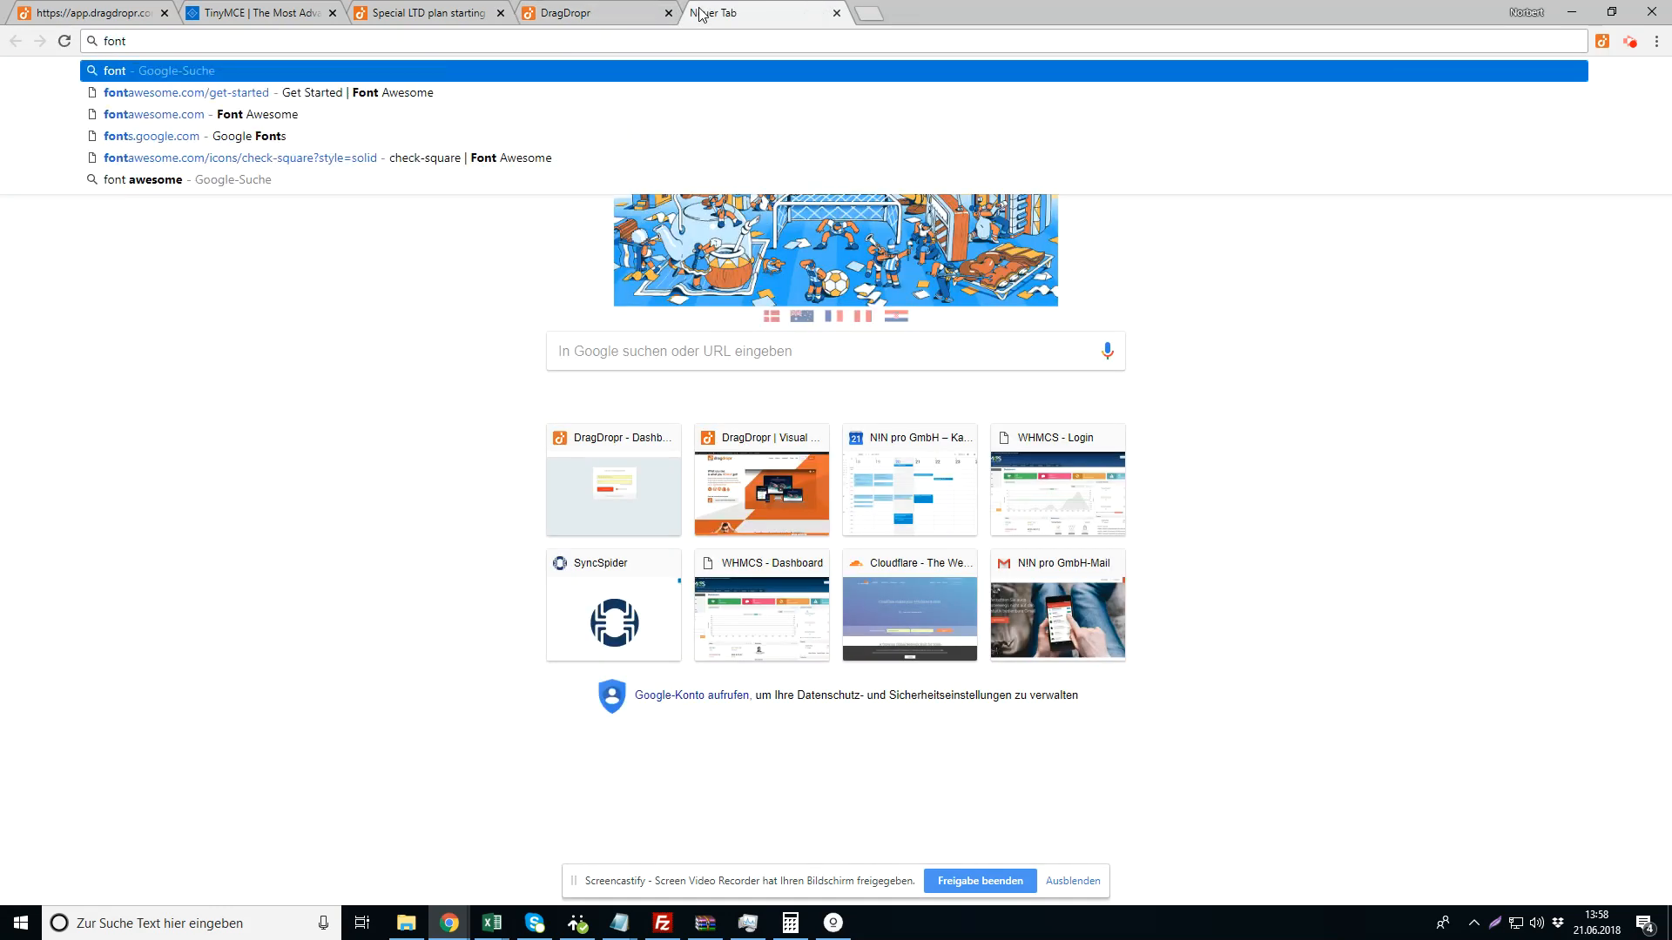
key("Down")
key("Return")
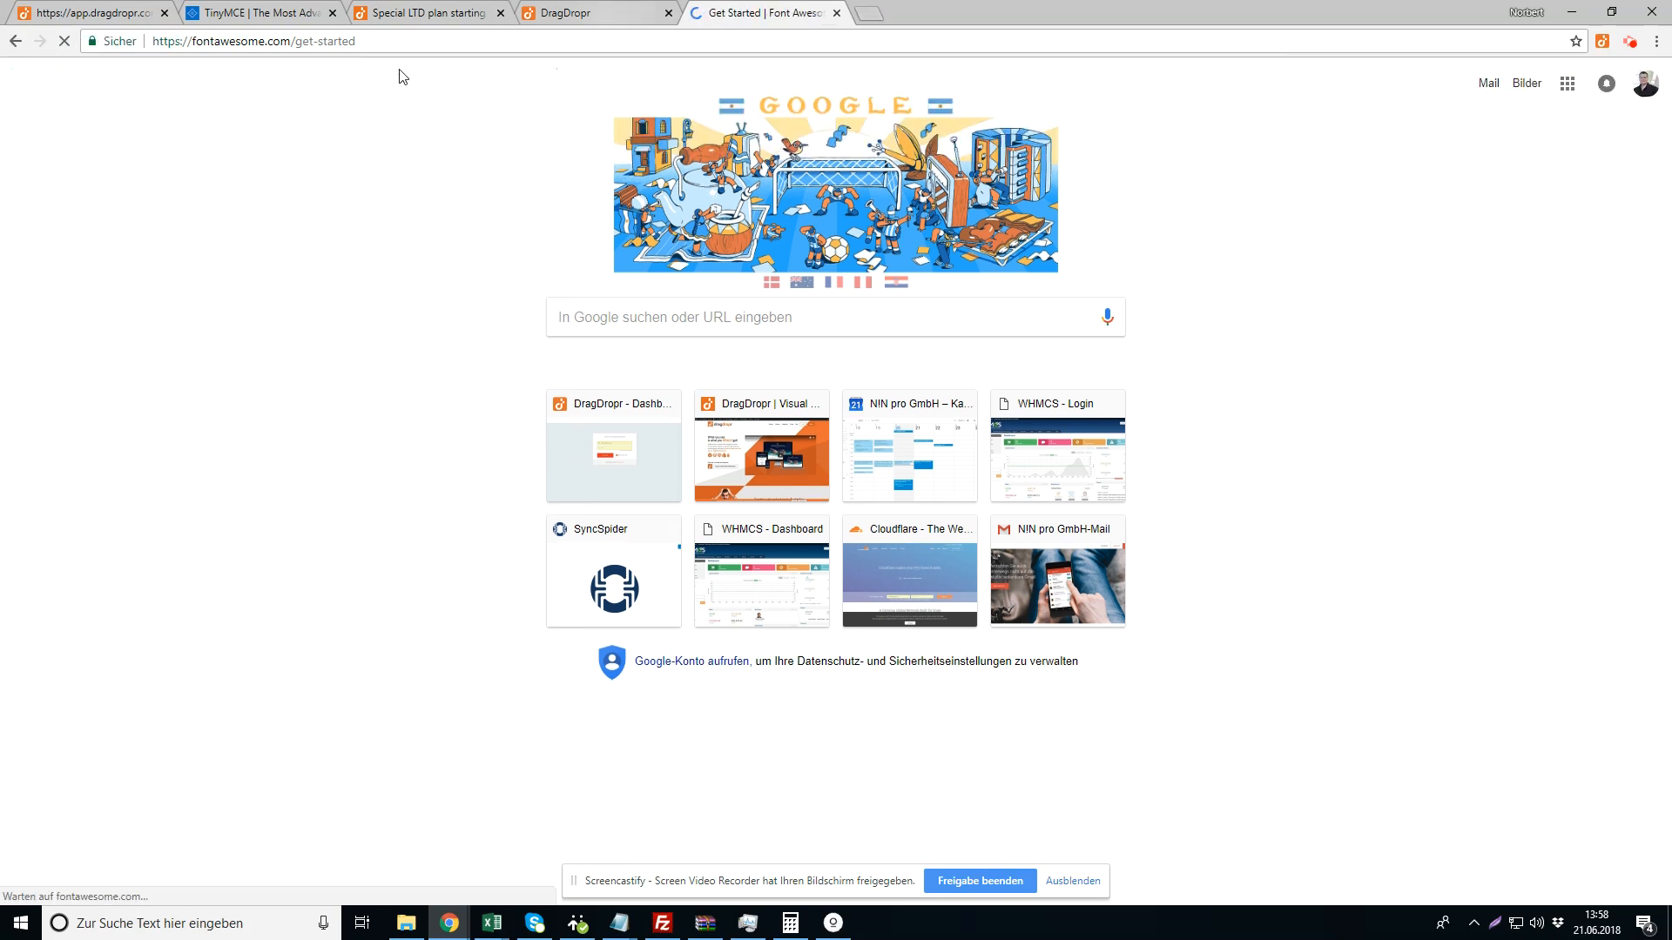
left_click_drag(289, 41, 421, 59)
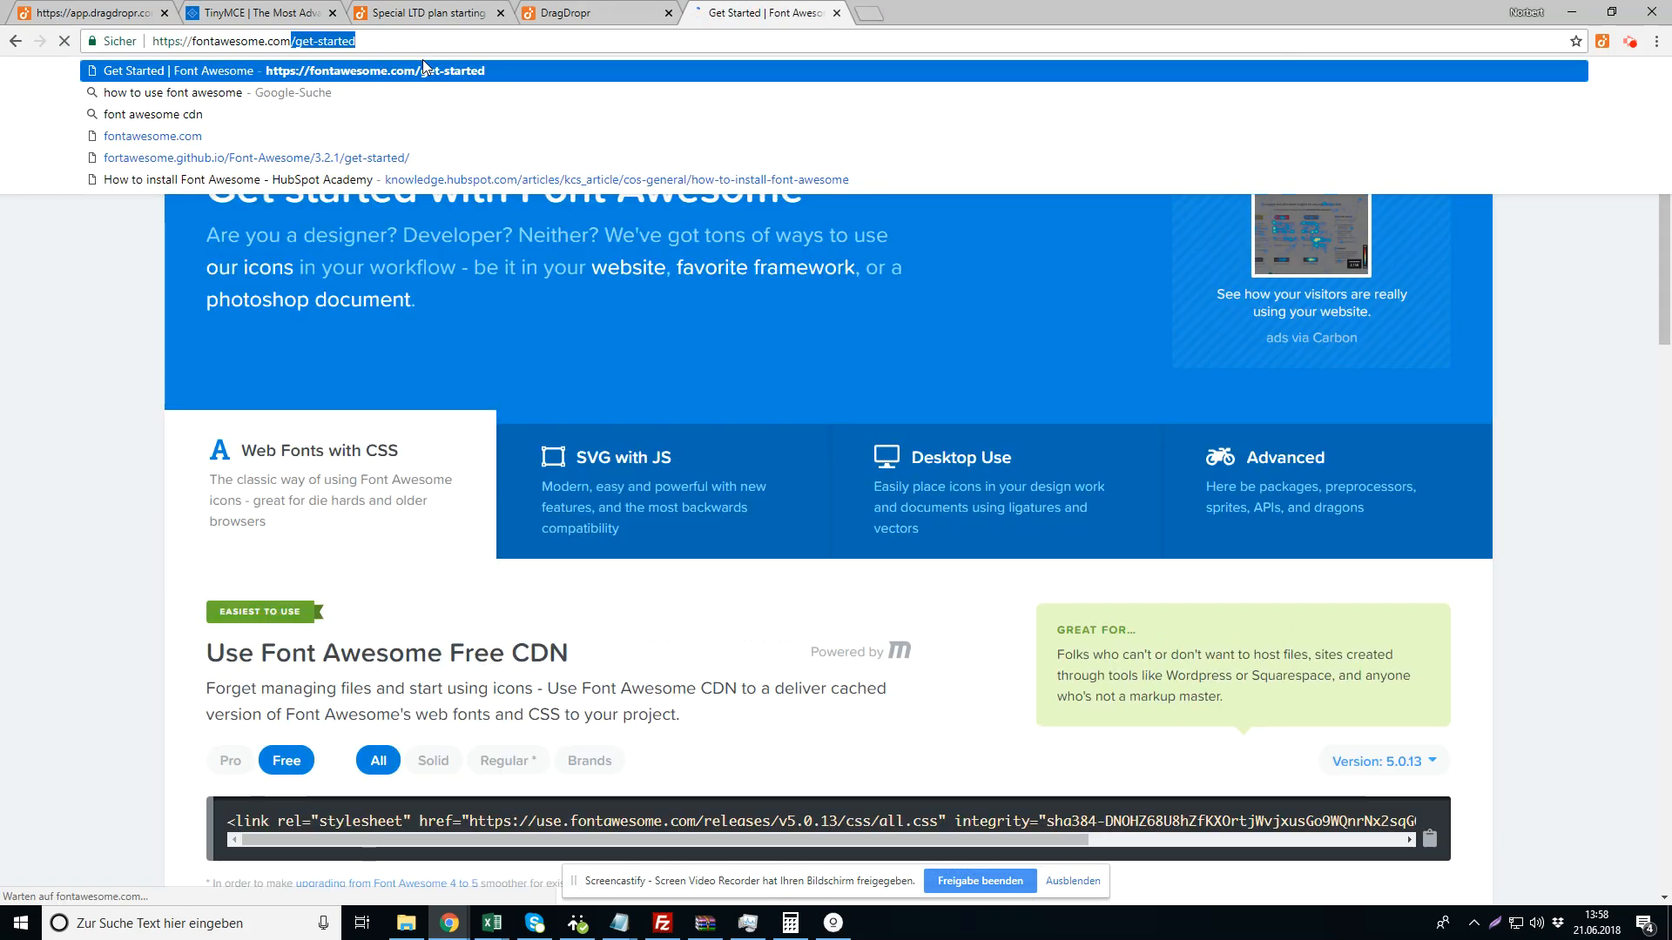
key("BackSpace")
key("Return")
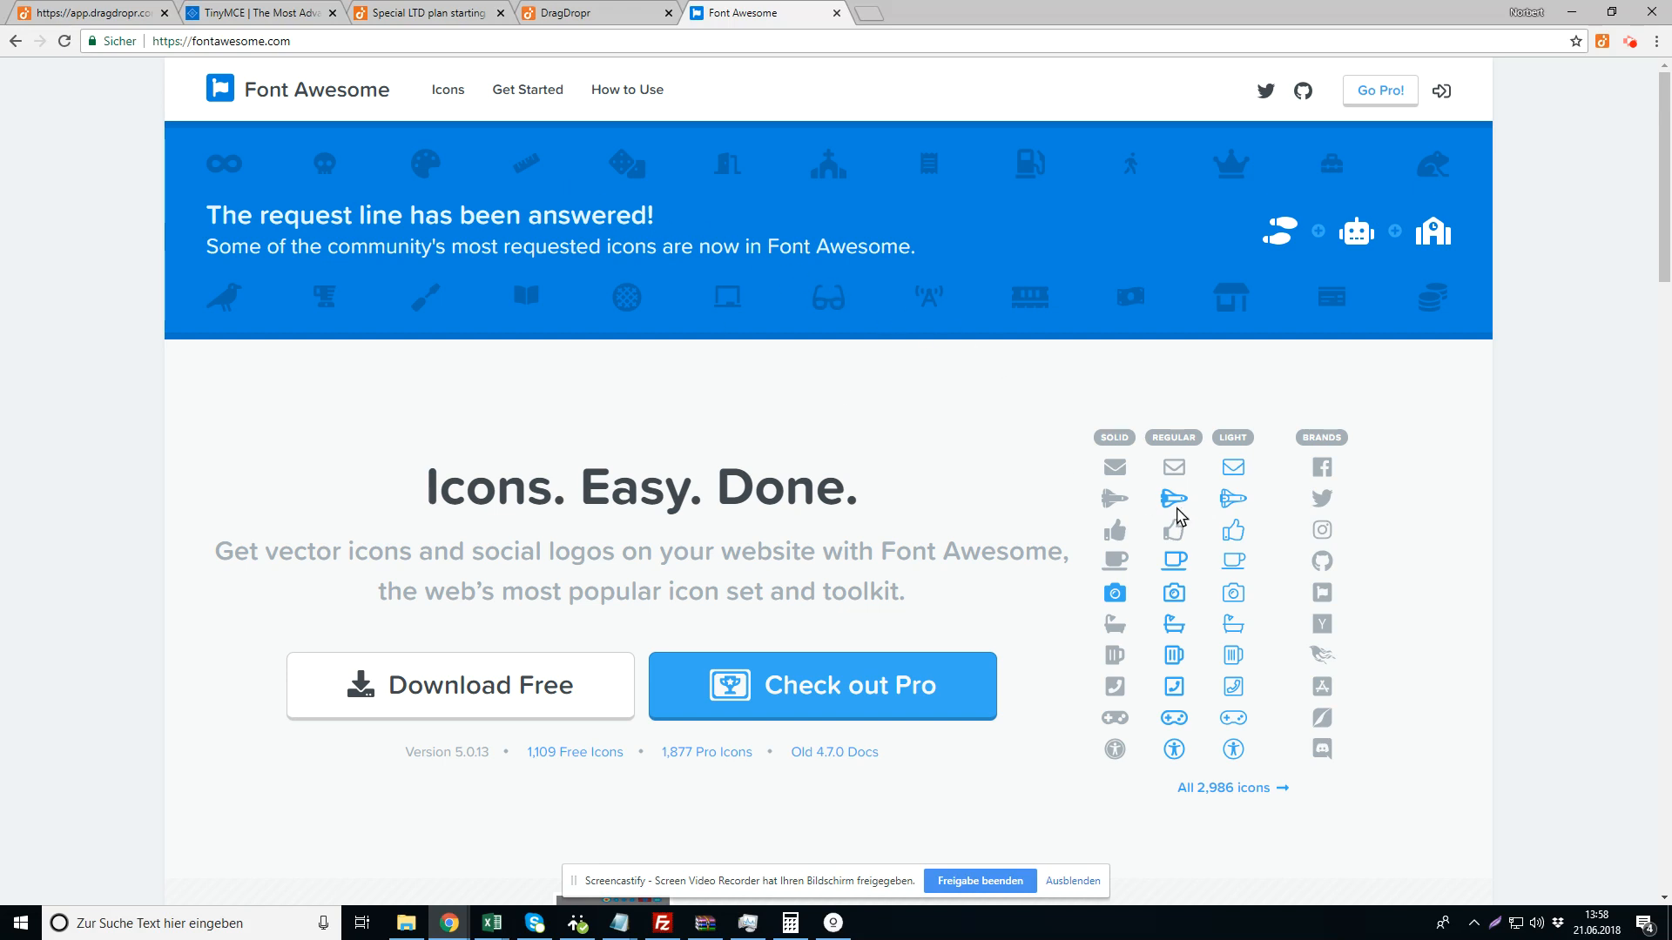
Open the solid adjust icon from the Font Awesome icon gallery and look up its Unicode value
scroll(713, 389, "down", 9)
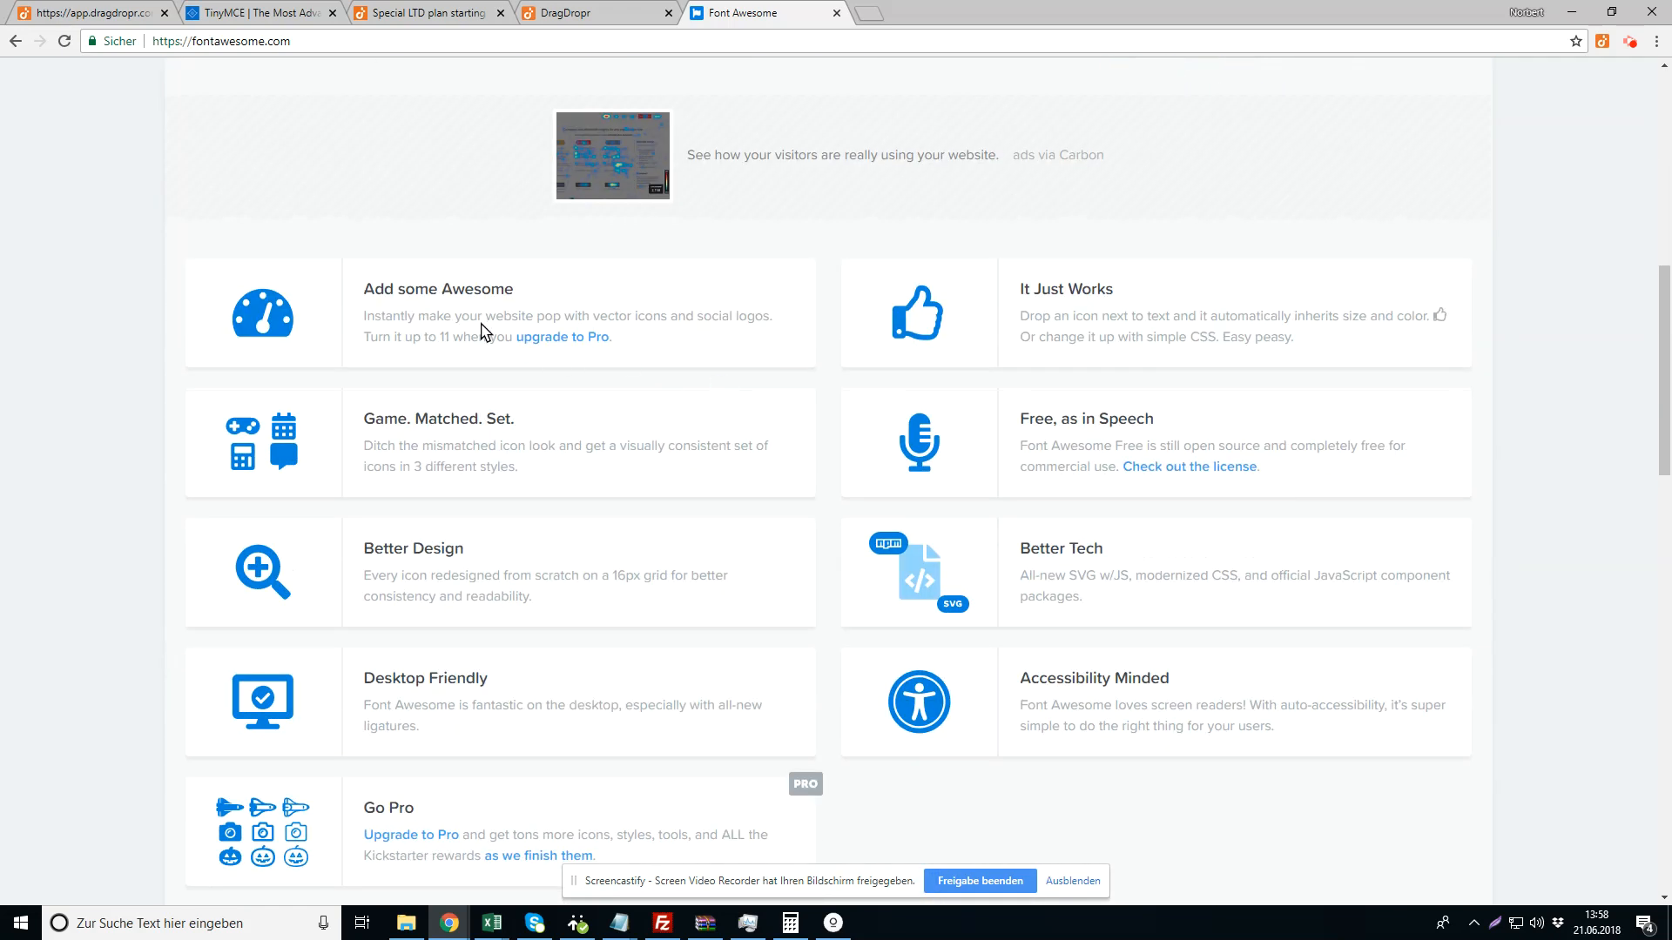
scroll(782, 334, "up", 10)
left_click(444, 87)
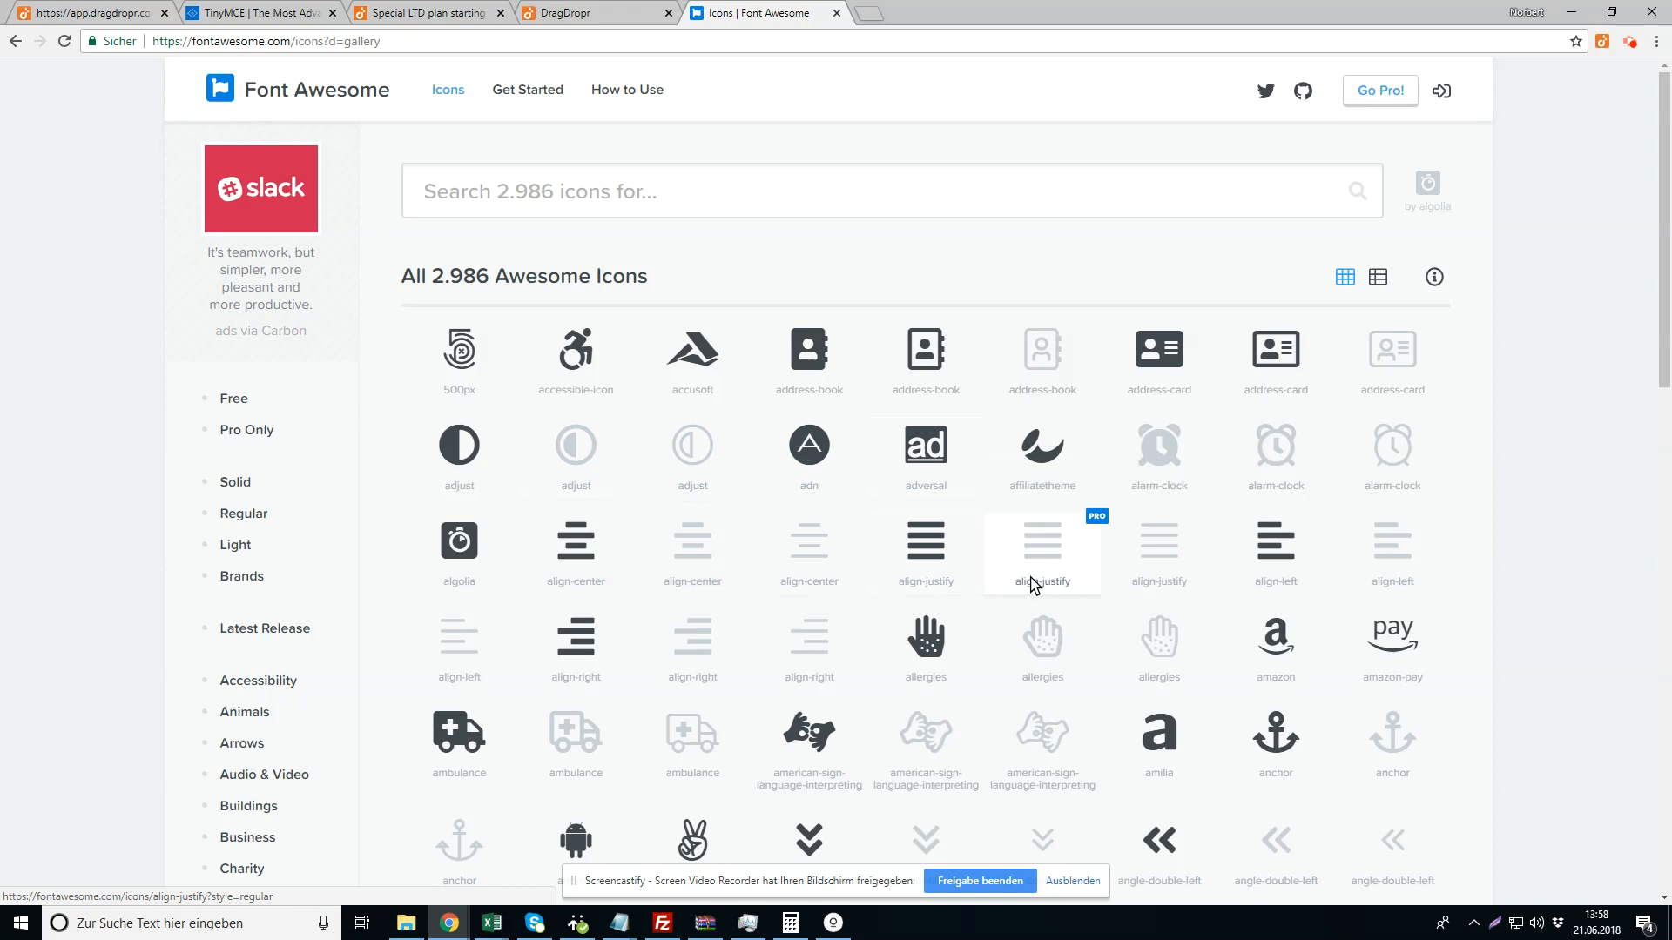
left_click(517, 468)
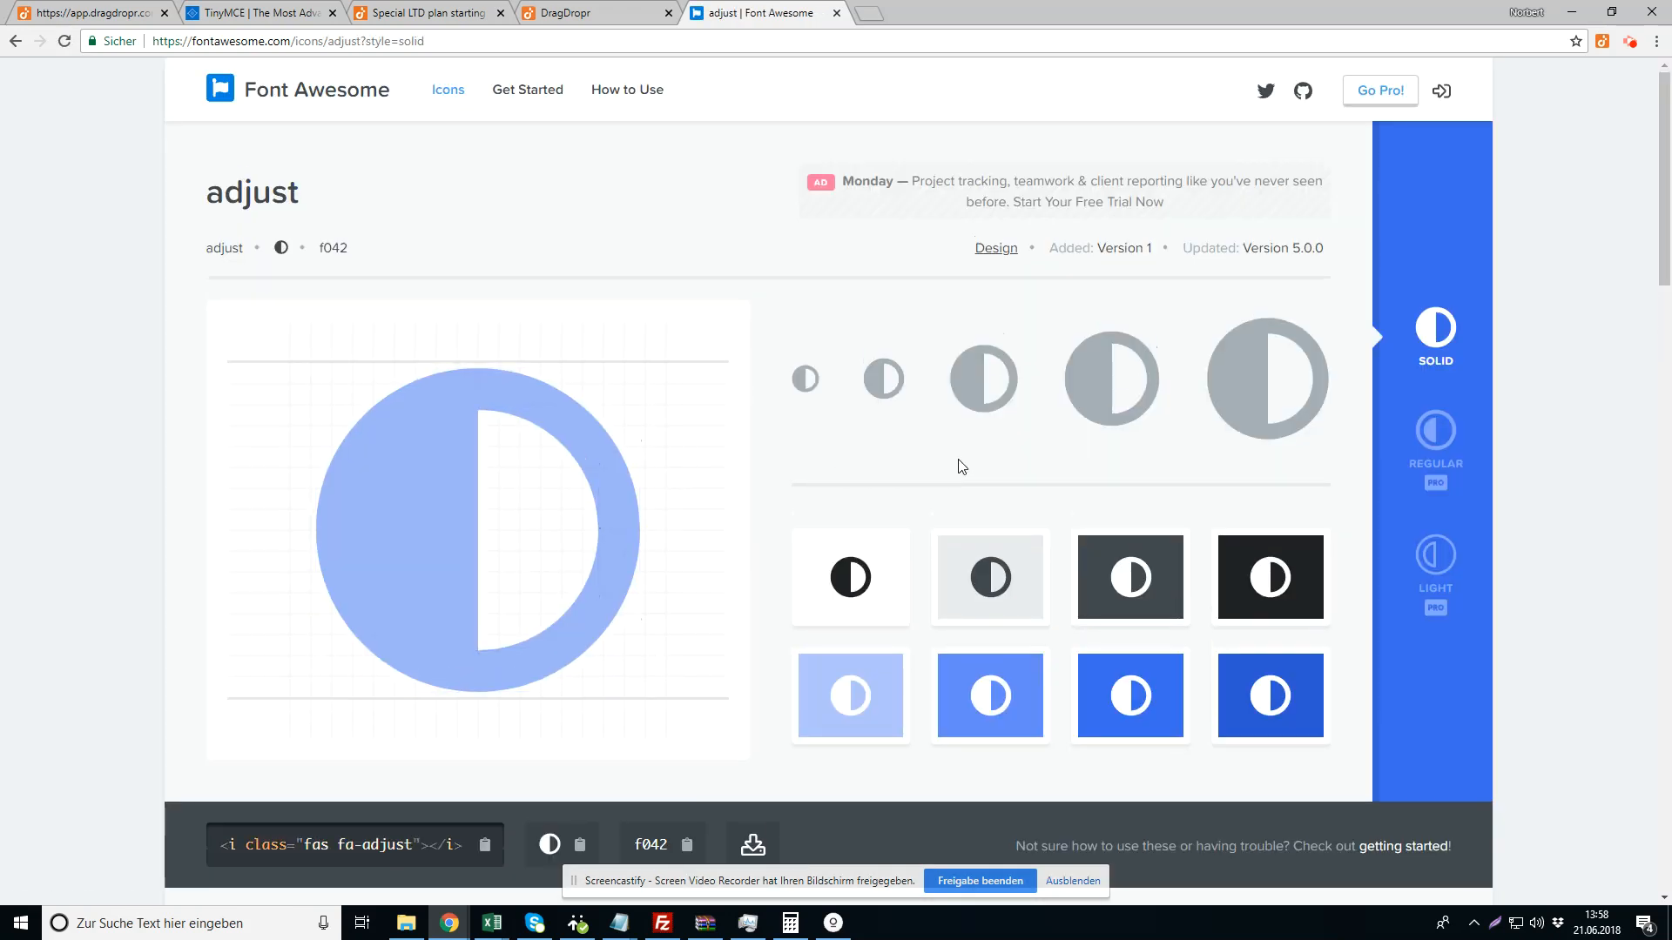
scroll(959, 465, "down", 4)
scroll(958, 461, "up", 4)
scroll(959, 462, "down", 6)
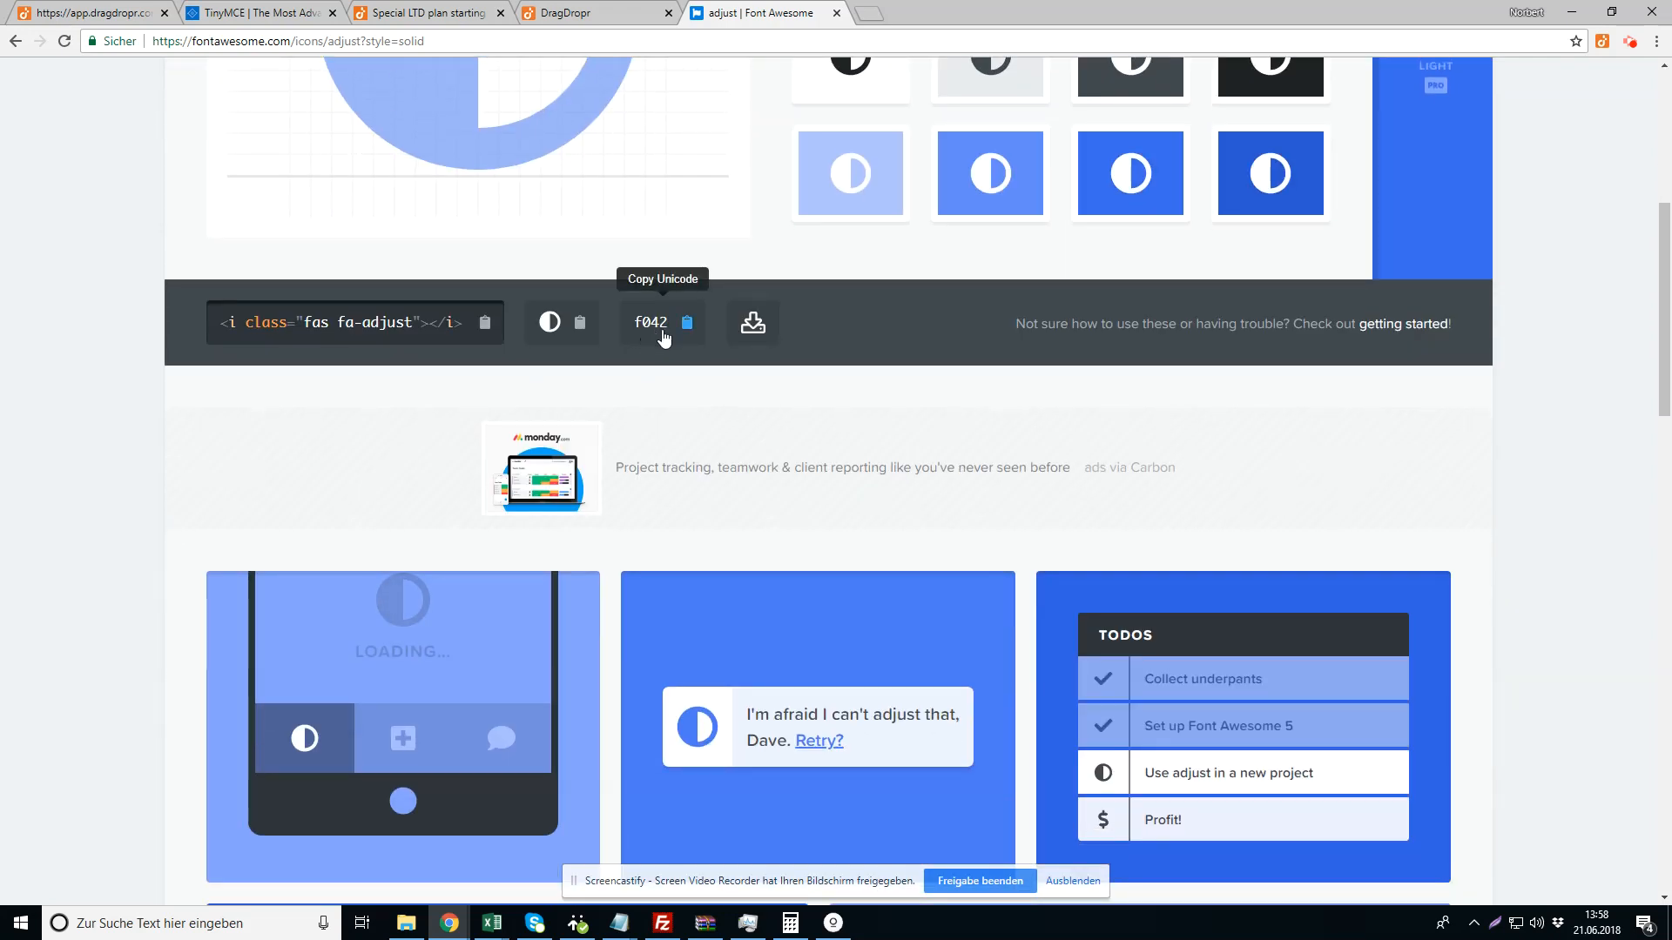
Back in DragDropr, change the Unicode in the li:before content to f042, then save the CSS and the page
left_click(446, 15)
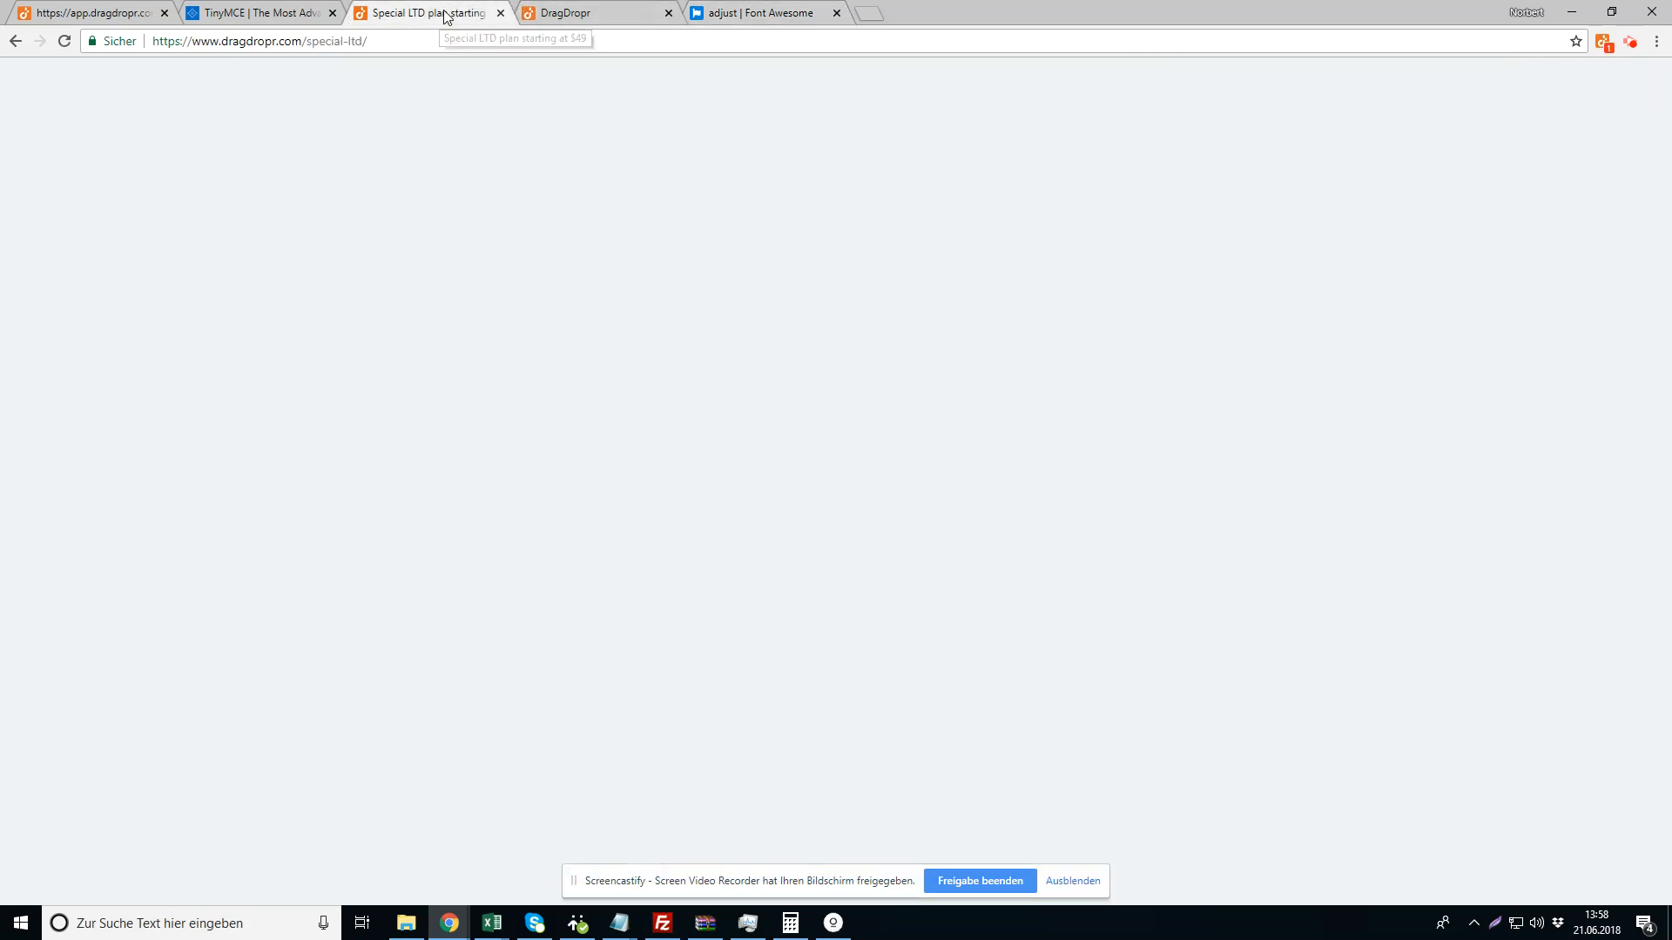
left_click(566, 13)
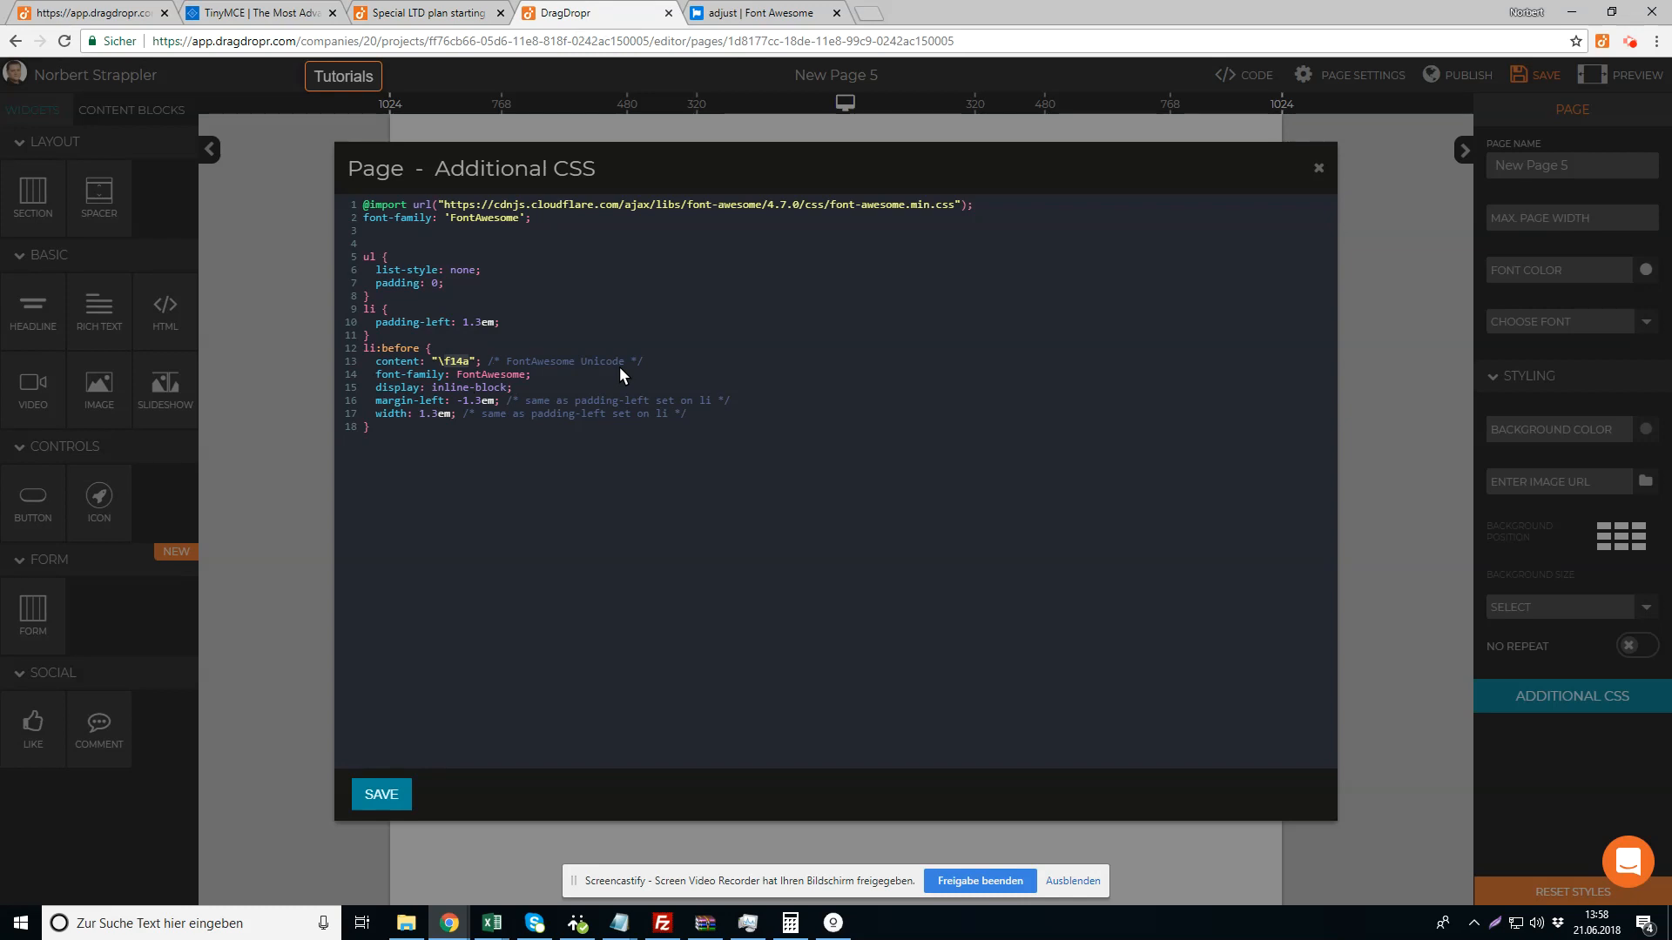
key("BackSpace")
type("f042")
left_click(395, 795)
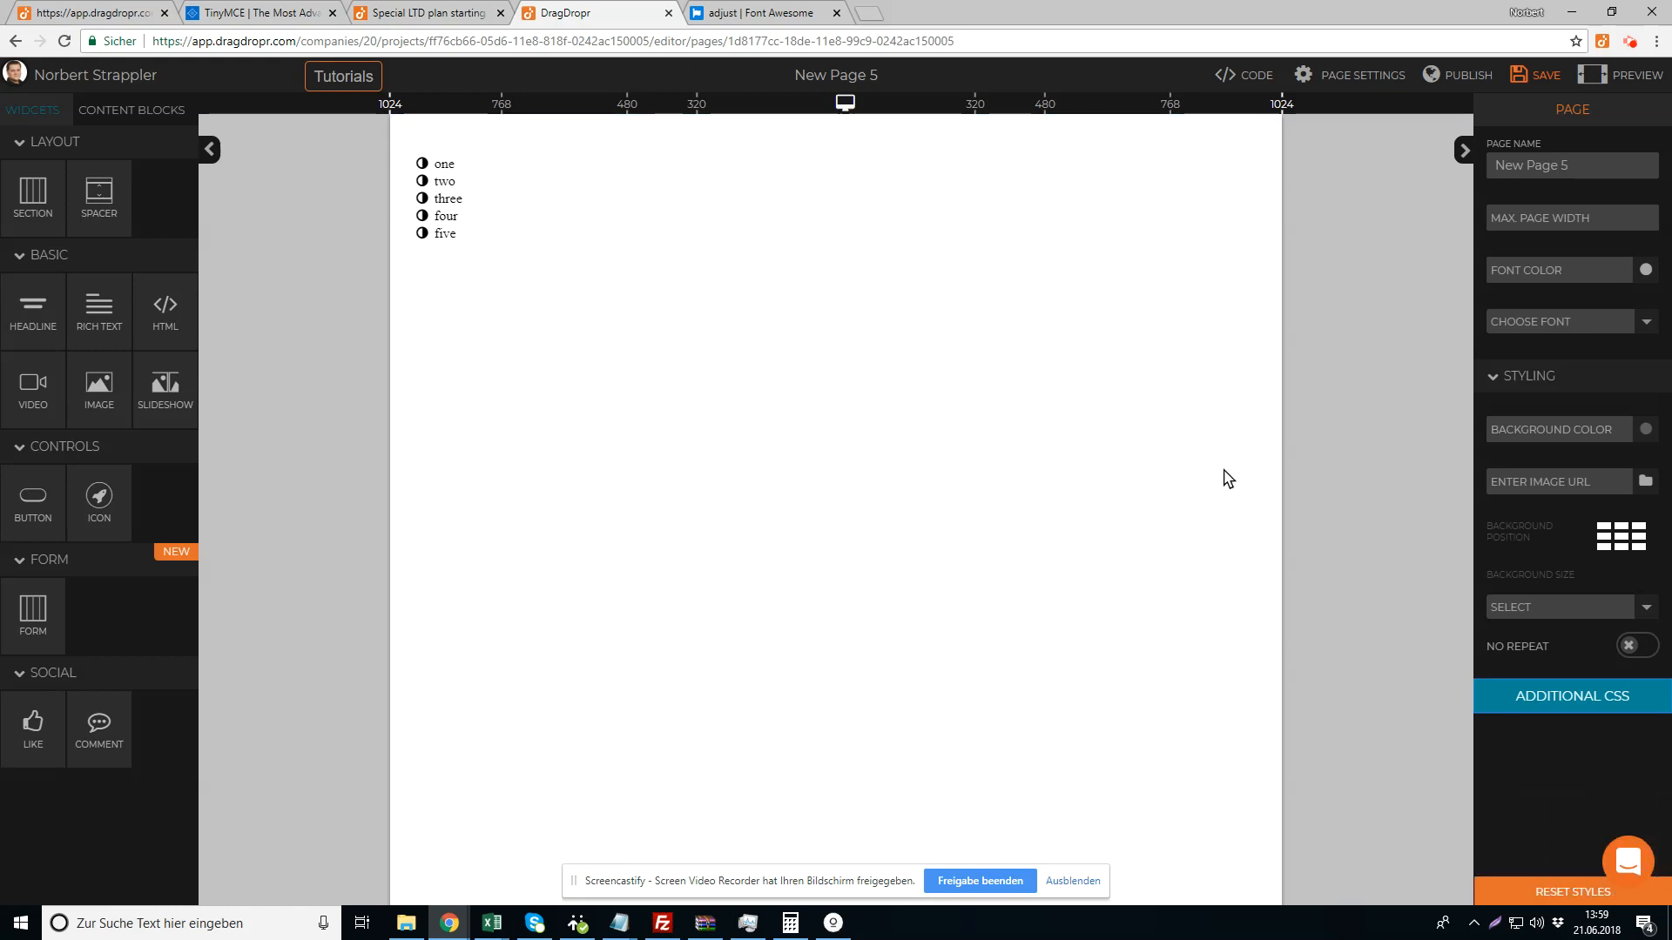
left_click(1530, 73)
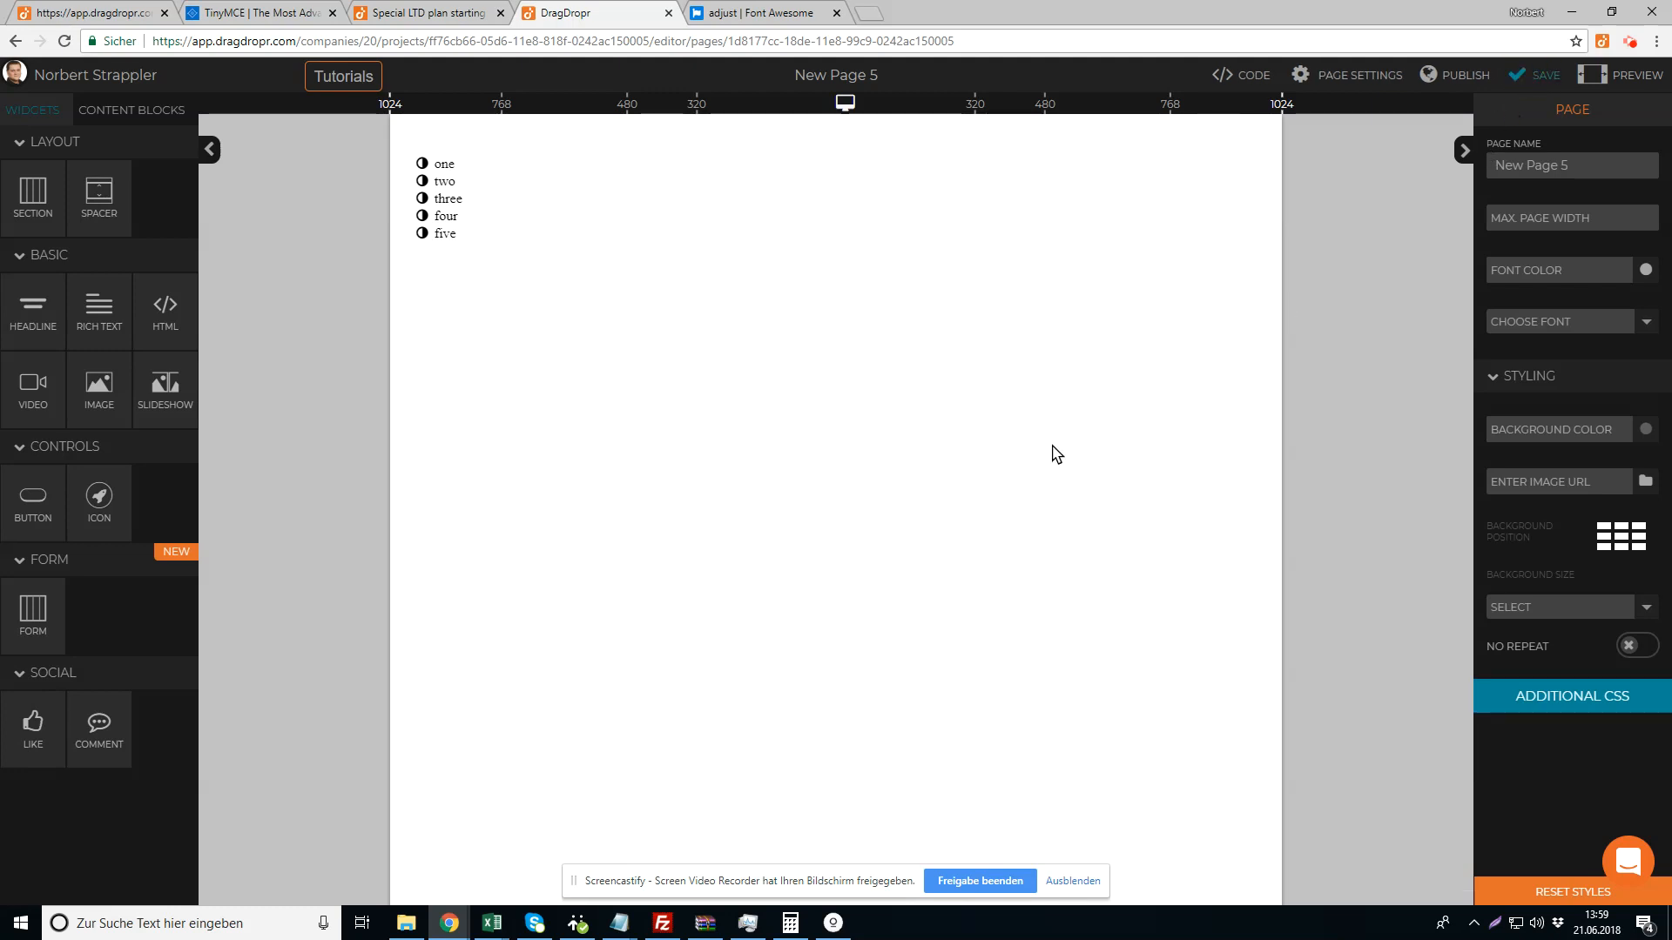
Leave the page editor and go to the overview of all projects
left_click(112, 73)
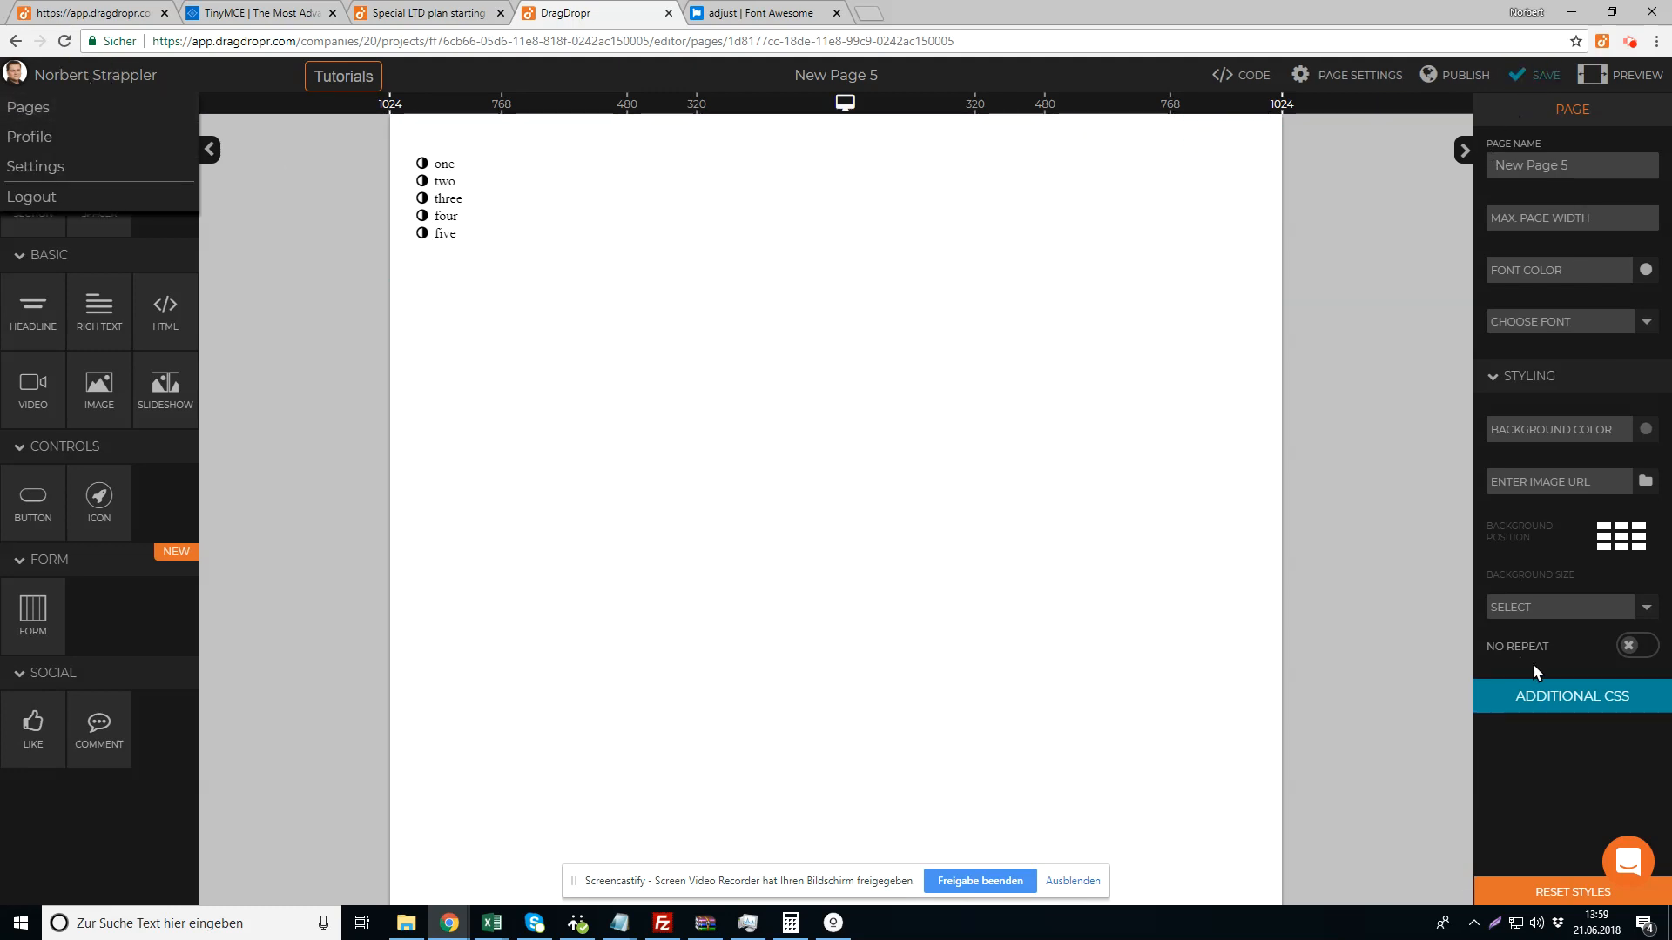
left_click(39, 110)
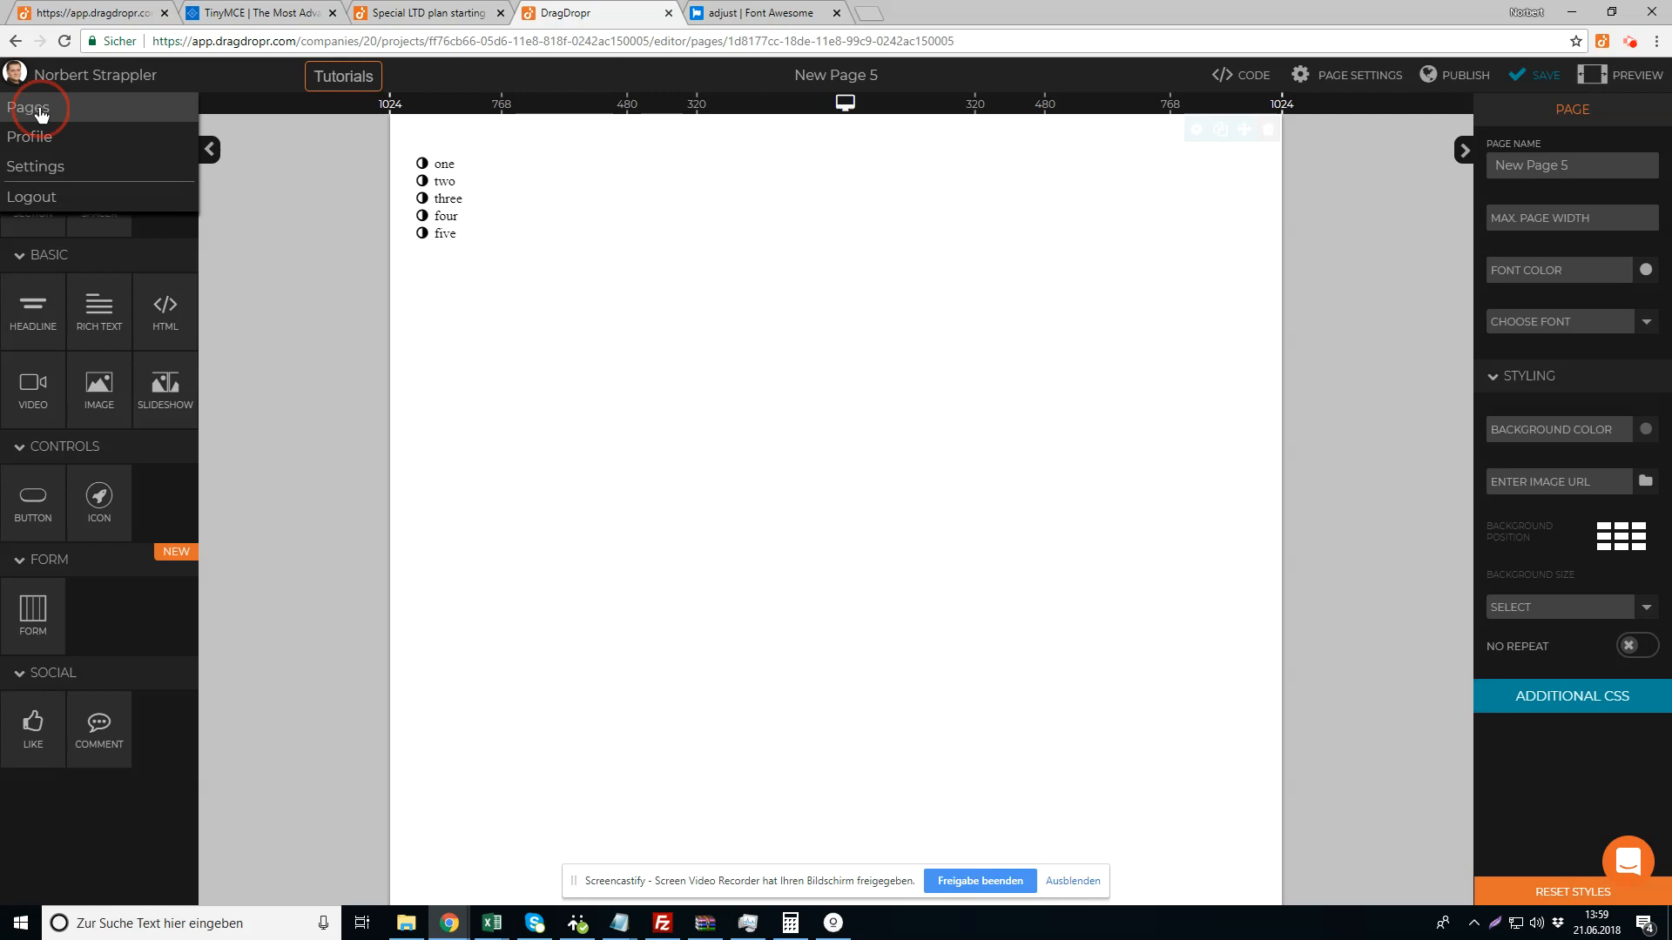
left_click(888, 154)
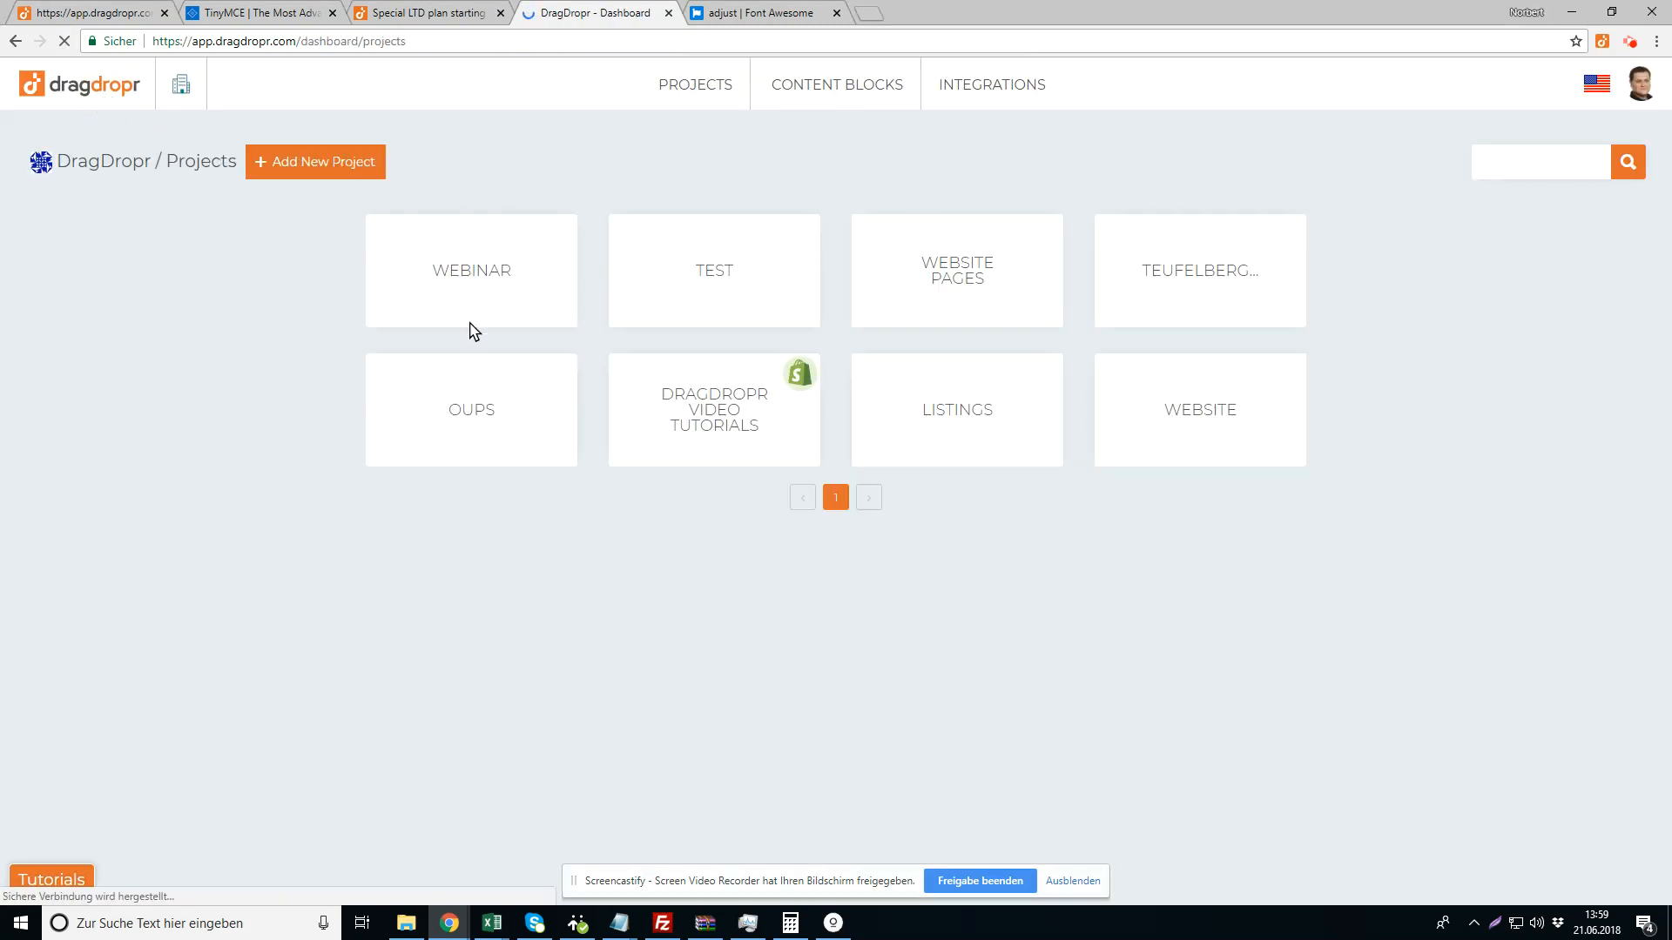
Add the Font Awesome import and list CSS with icon "\f14a" to the TEST project's styles
mouse_move(664, 291)
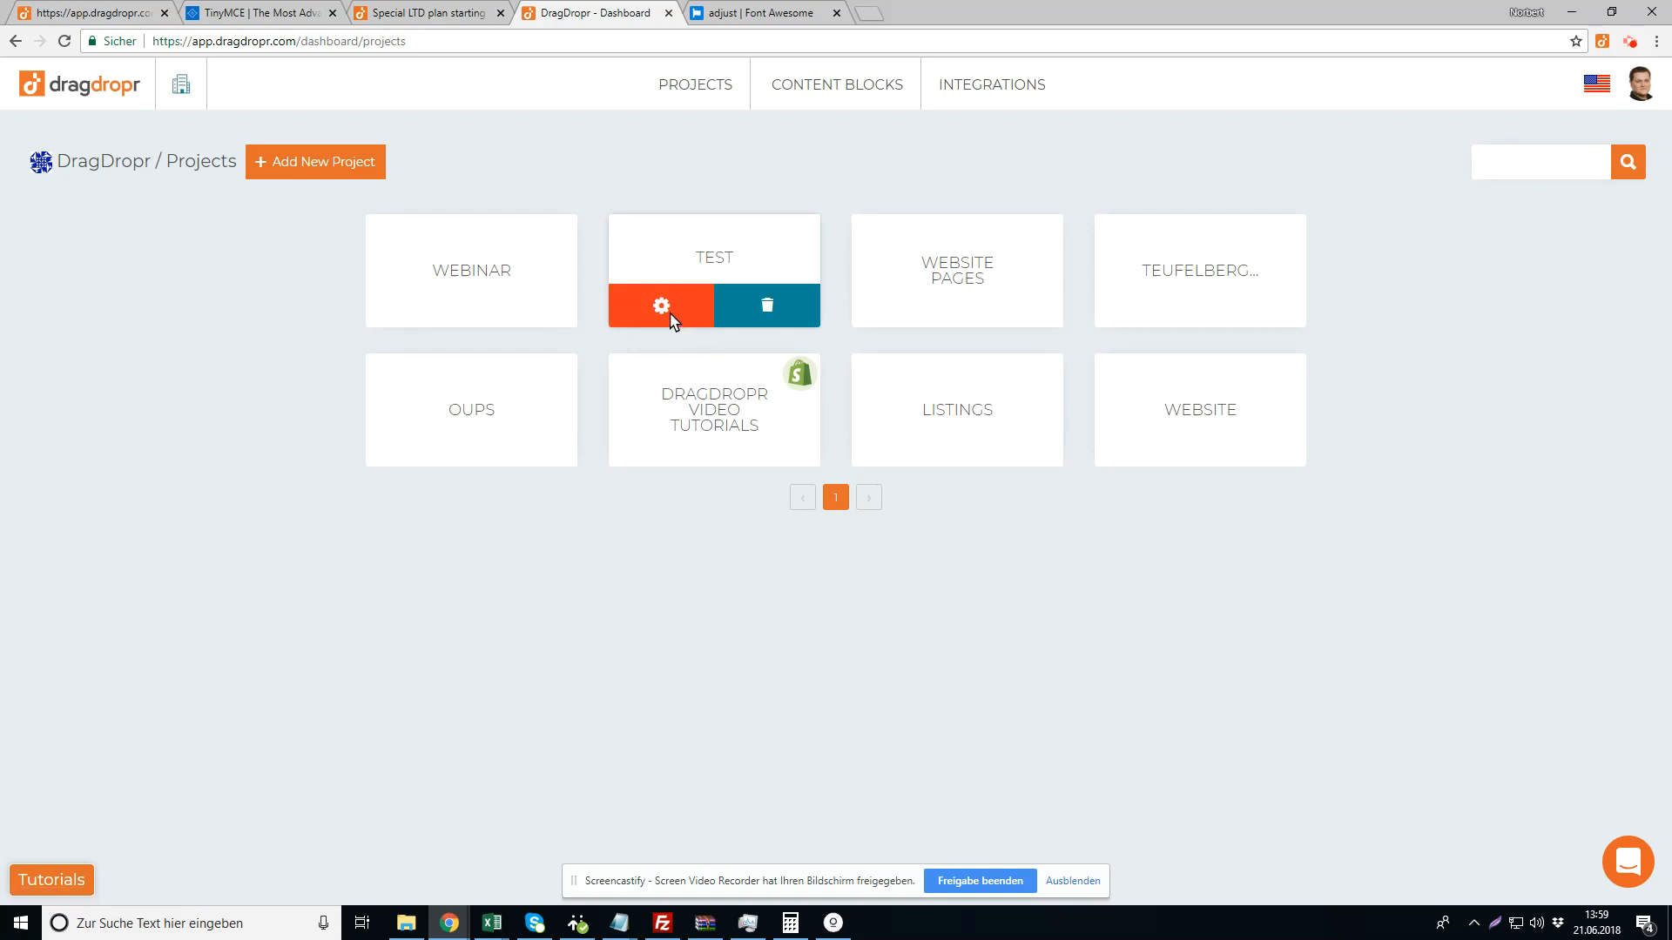
left_click(663, 306)
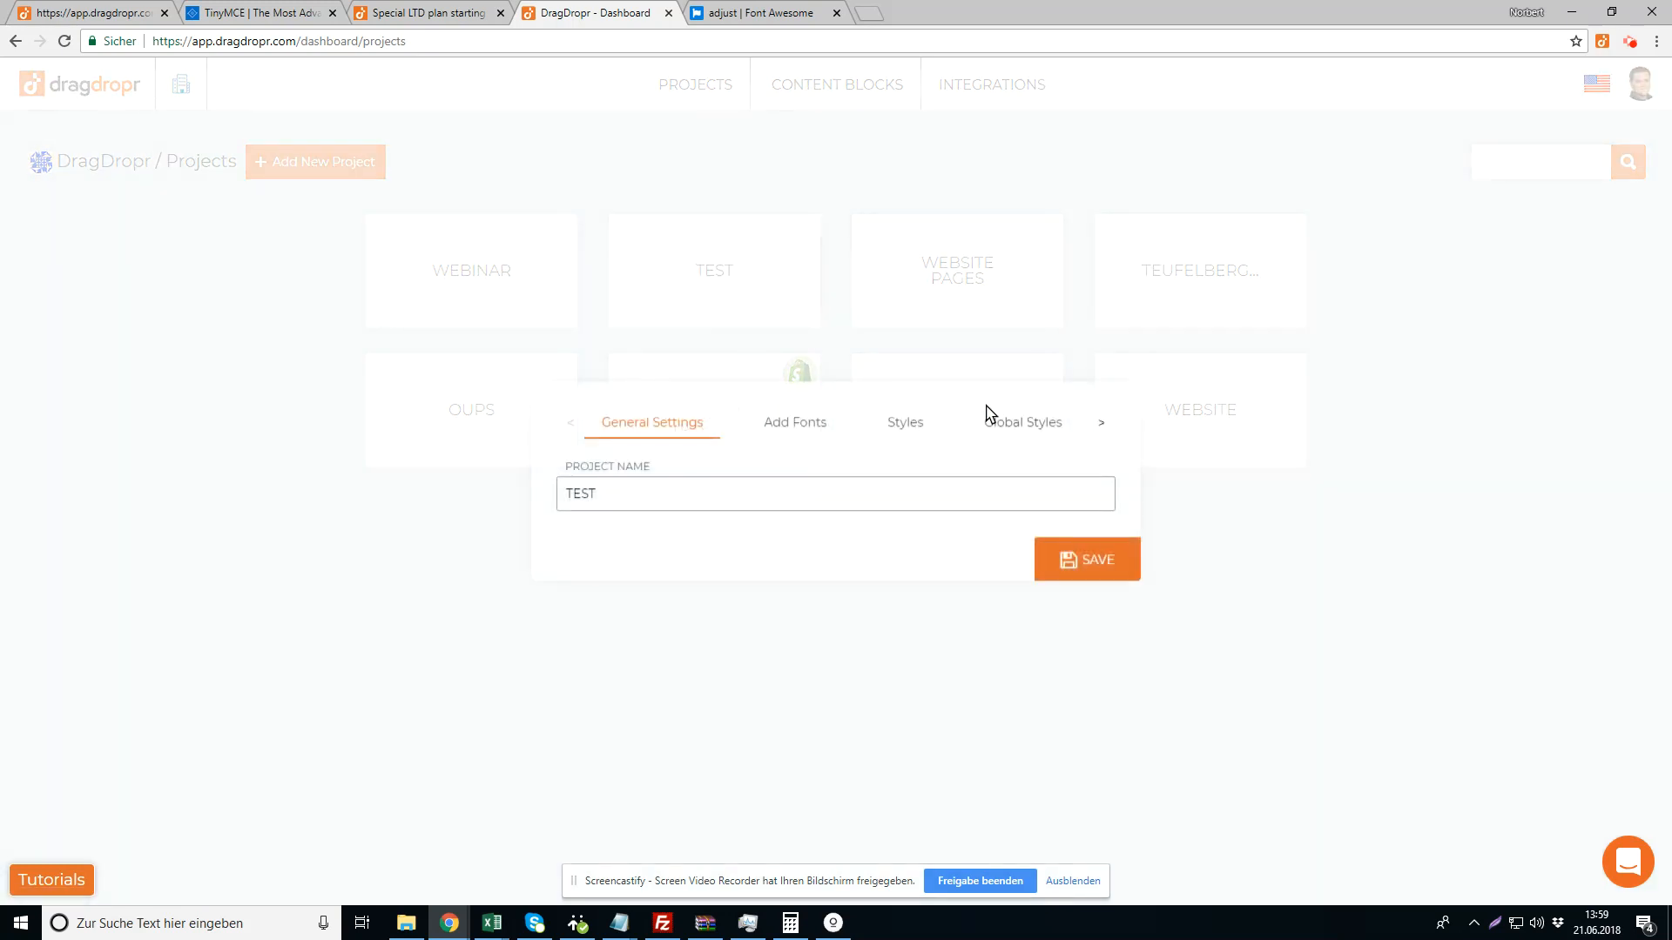
left_click(903, 427)
left_click(712, 381)
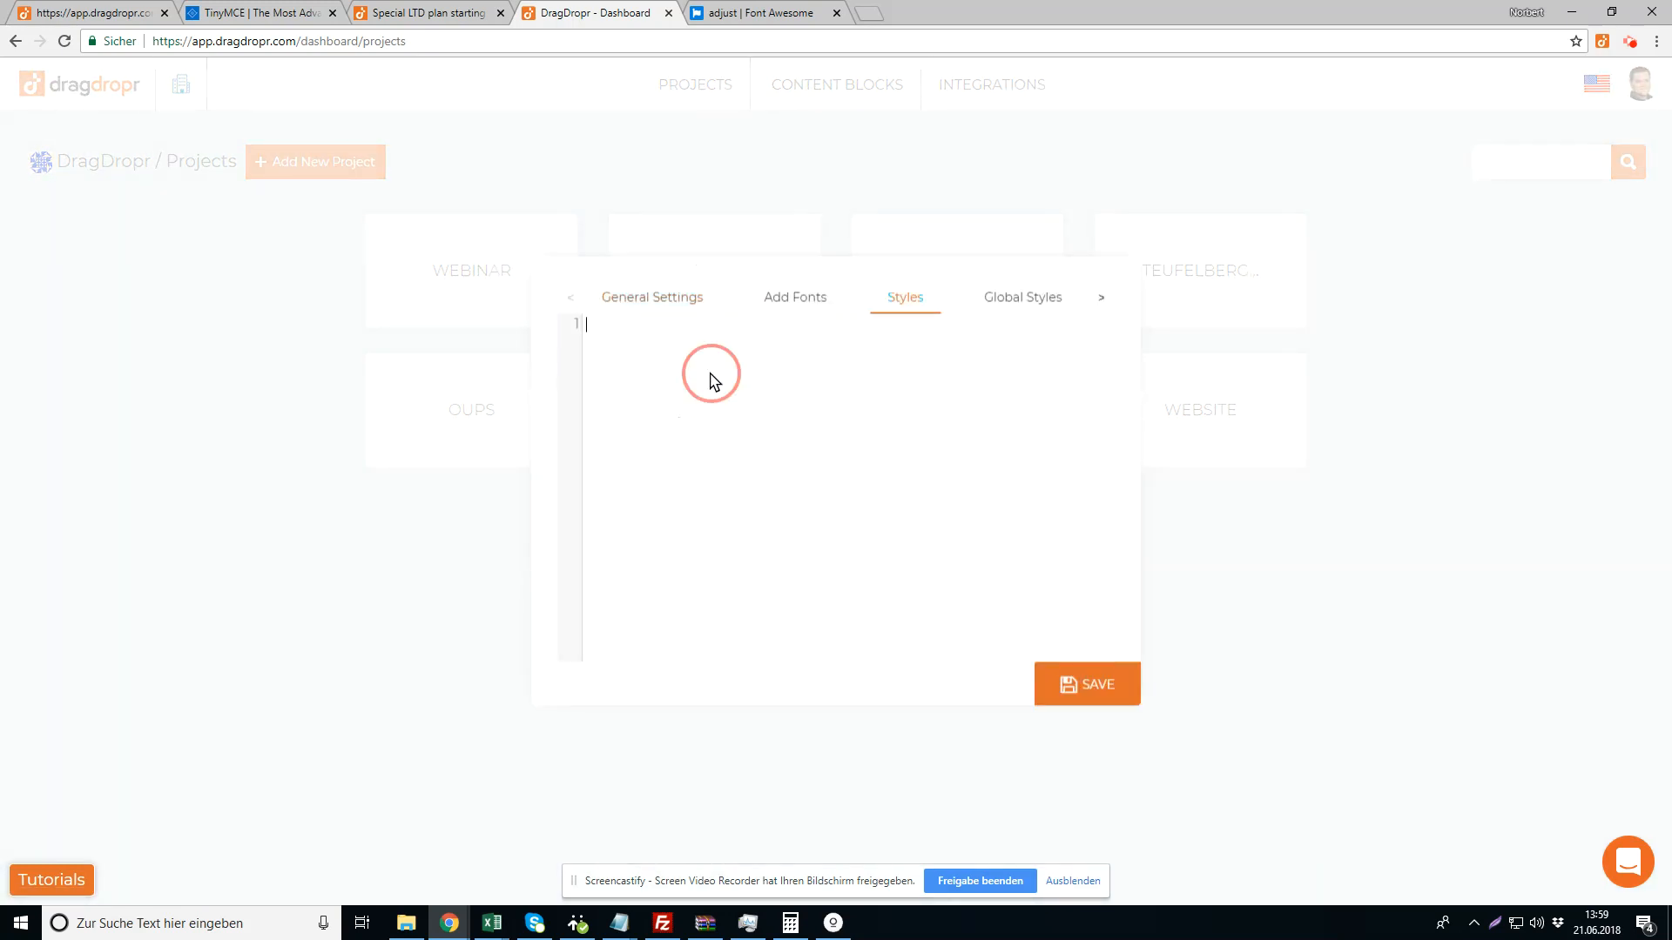
type("@import url(\"https://cdnjs.cloudflare.com/ajax/libs/font-awesome/4.7.0/css/font-awesome.min.css\"); font-family: 'FontAwesome';   ul {   list-style: none;   padding: 0; } li {   padding-left: 1.3em; } li:before {   content: \"\\f14a\"; /* FontAwesome Unicode */   font-family: FontAwesome;   display: inline-block;   margin-left: -1.3em; /* same as padding-left set on li */   width: 1.3em; /* same as padding-left set on li */ }")
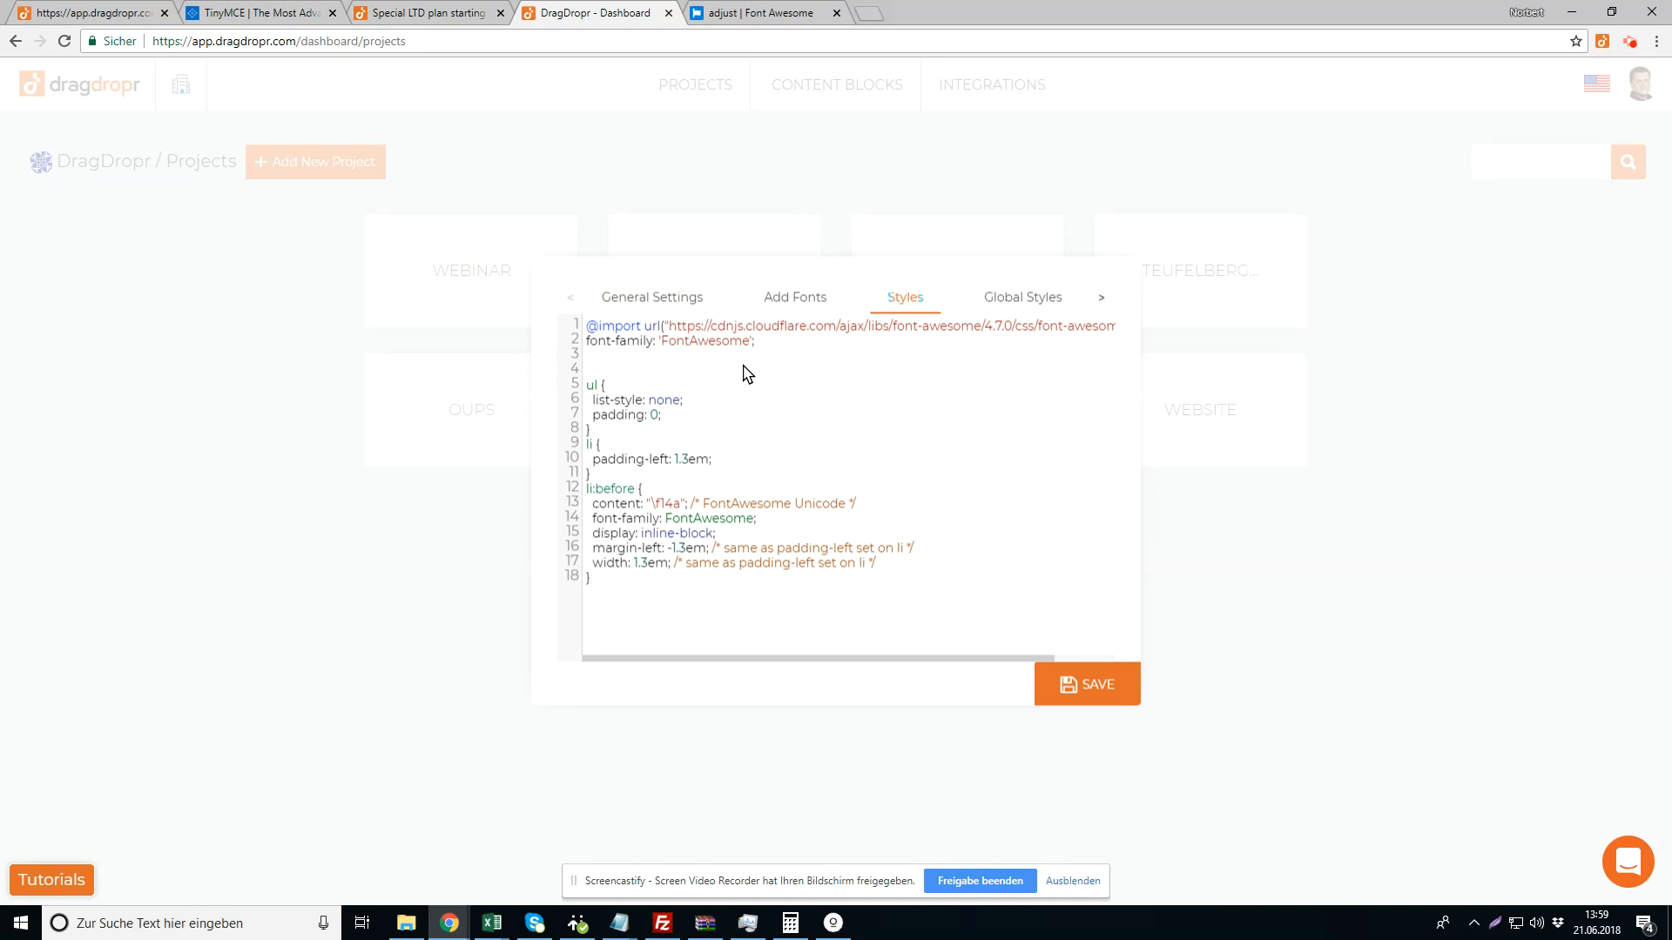